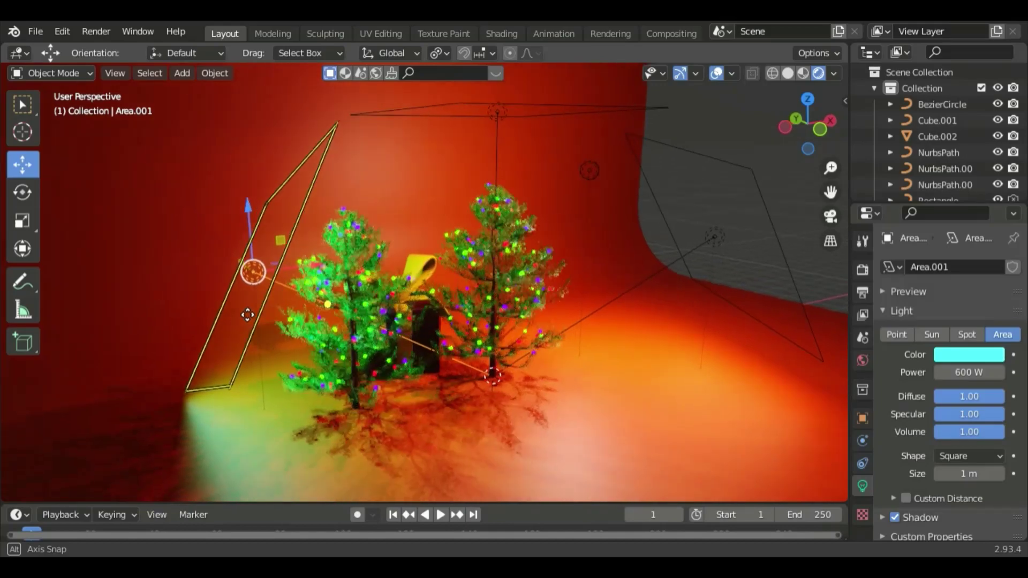
- Orbit and zoom around the finished lit pine-tree scene to preview it
middle_drag(247, 315, 191, 284)
scroll(397, 324, up, 1)
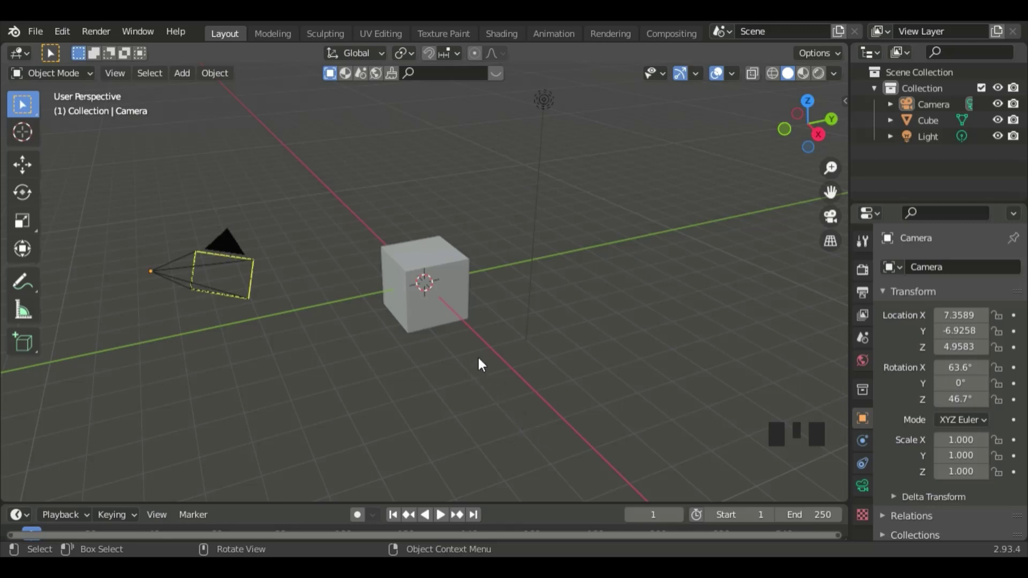
- Enable the Add Curve: Sapling Tree Gen add-on, found by searching 'tree' in Preferences
click(65, 31)
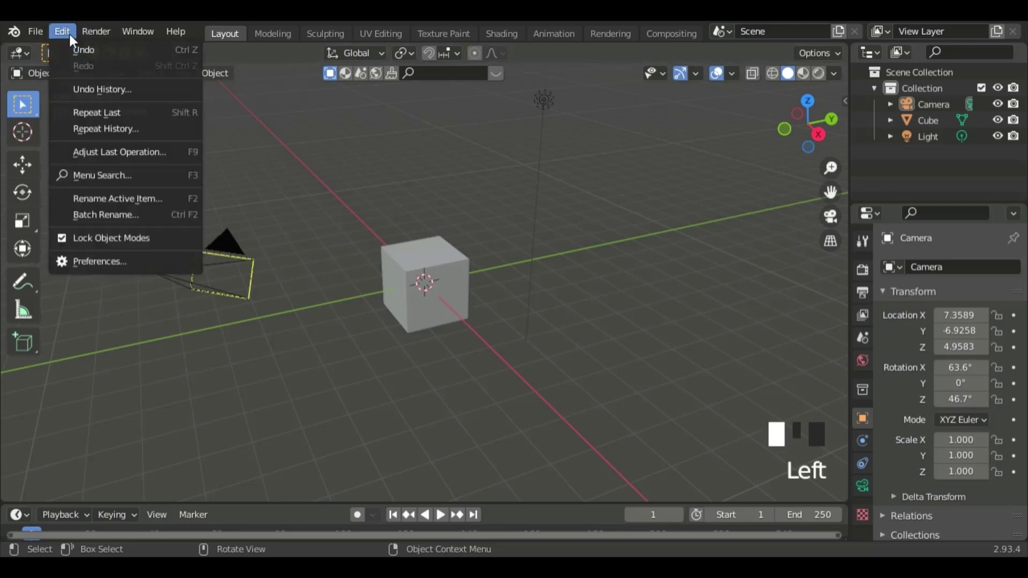
click(114, 260)
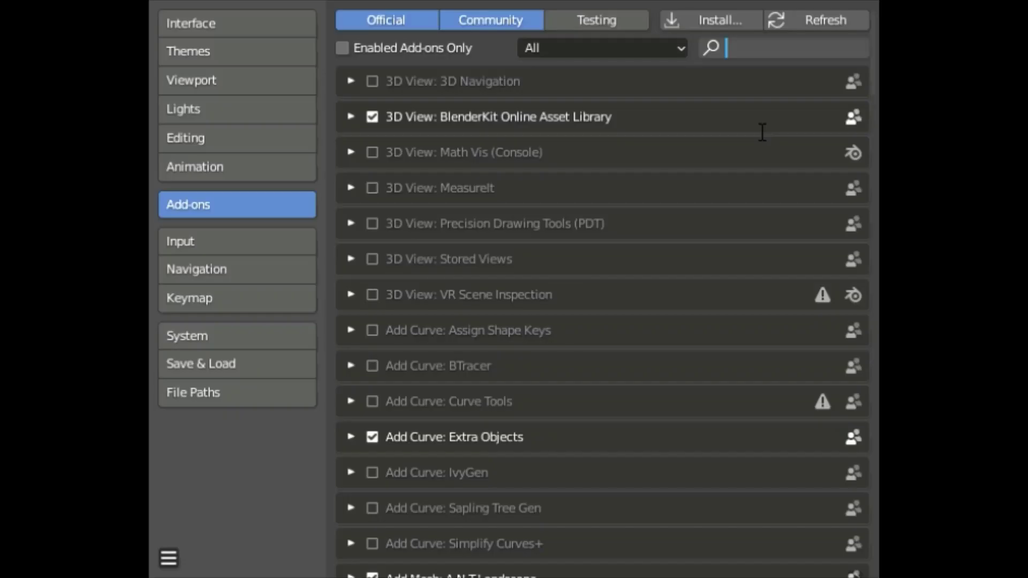
key(ctrl+f)
text(tree)
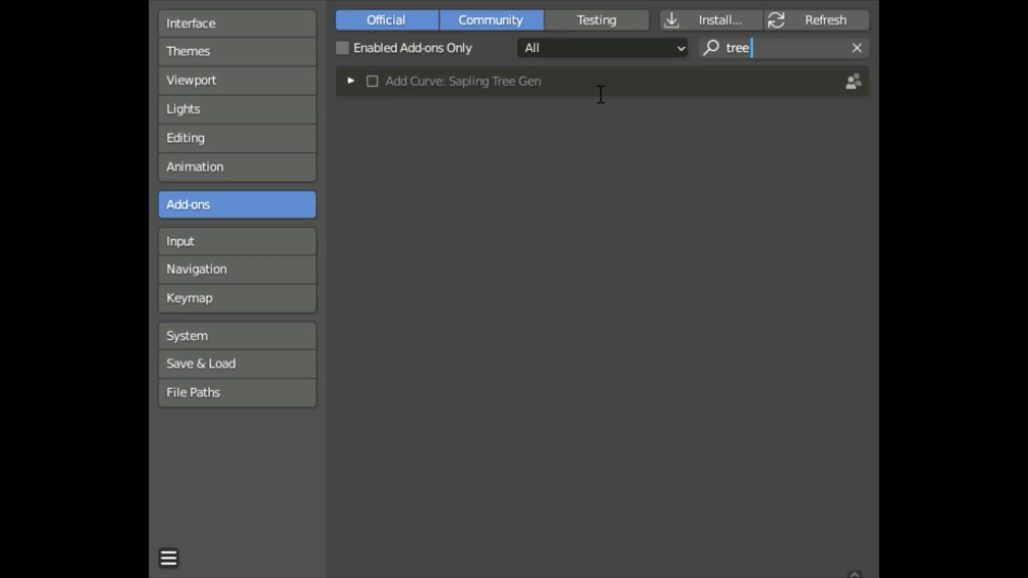
click(363, 79)
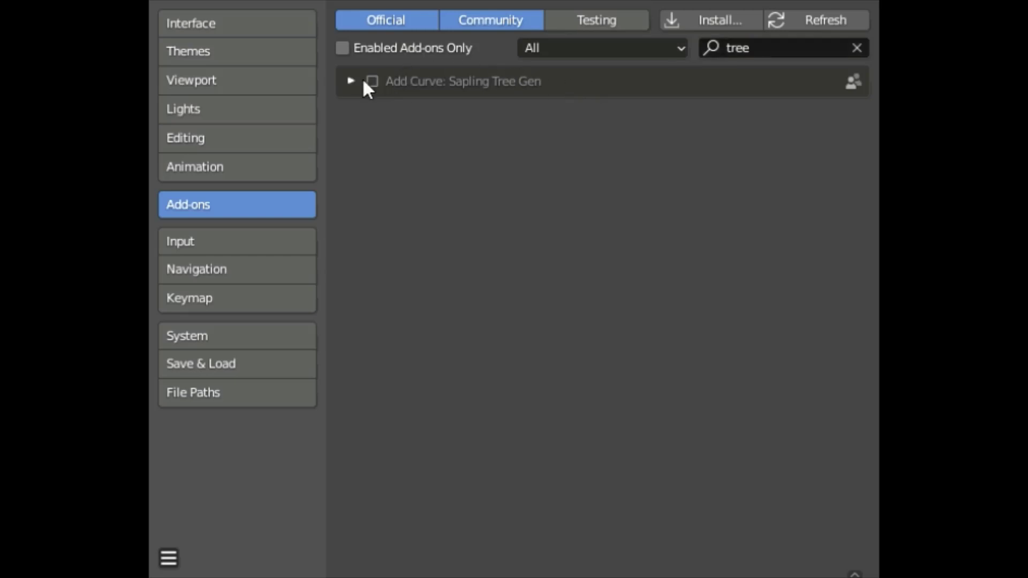
click(371, 81)
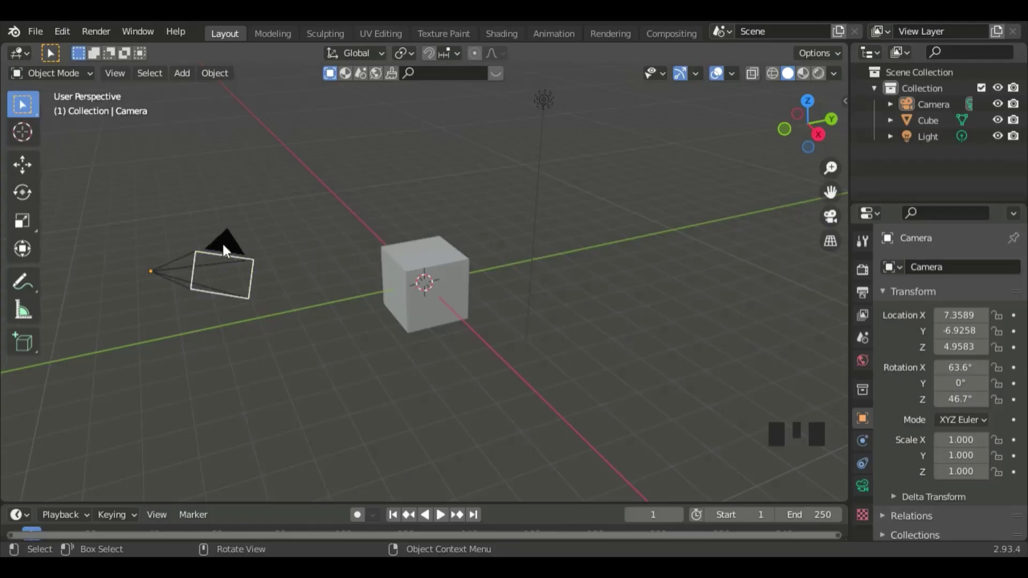
- Delete the default camera and cube
click(223, 243)
key(Delete)
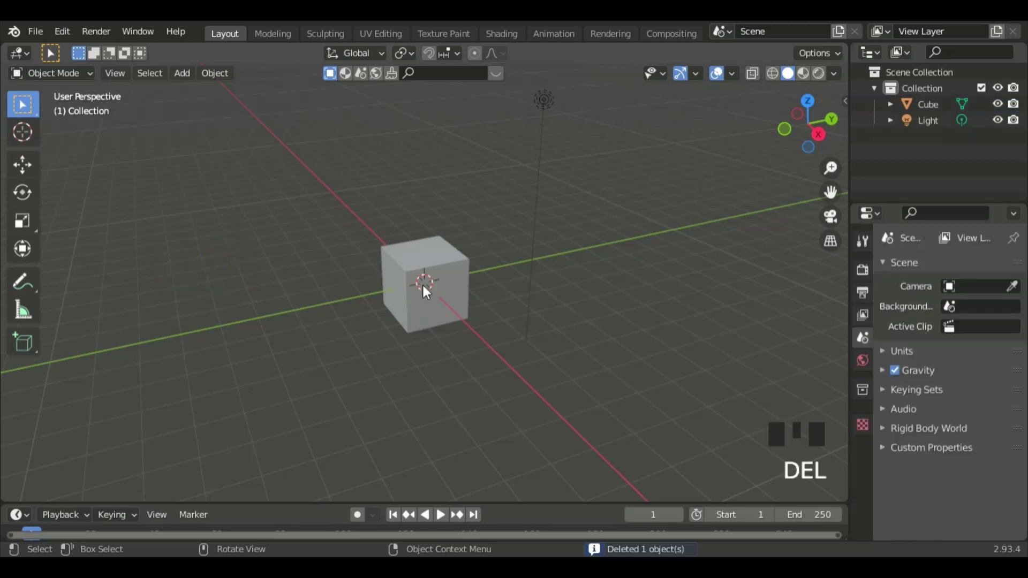
click(433, 284)
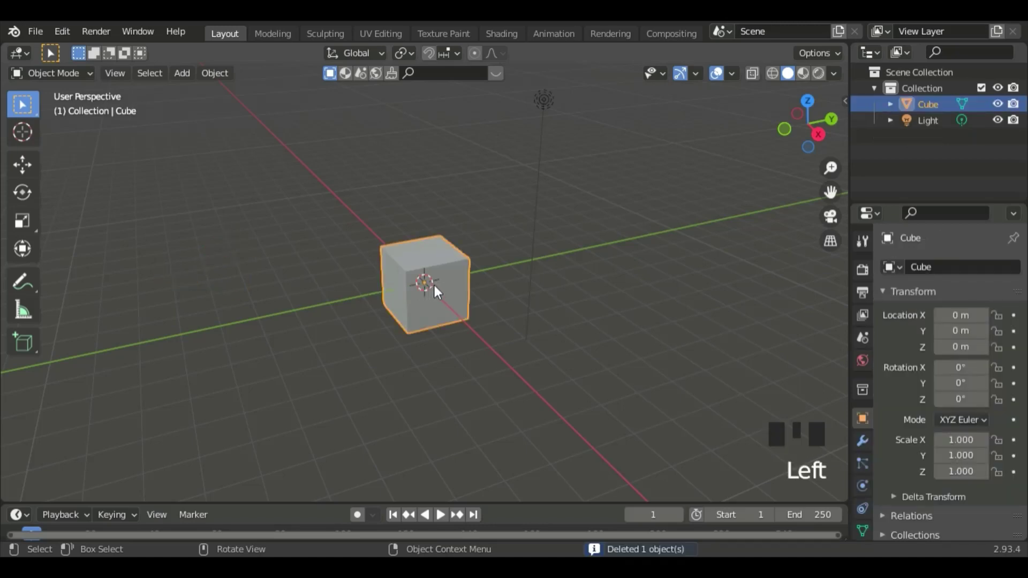
key(Delete)
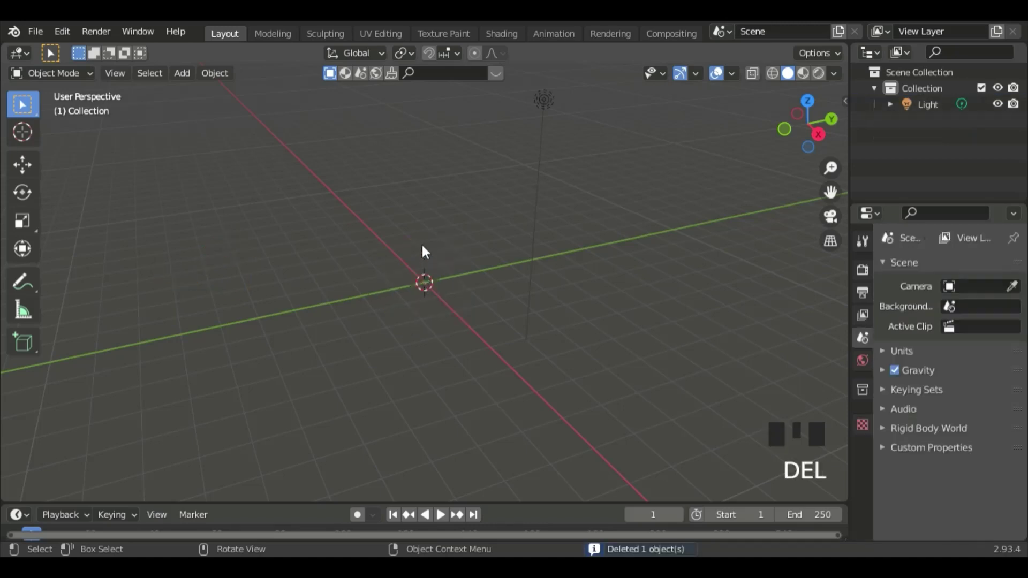
- Add a Sapling Tree Gen tree and load its small_pine preset
key(shift+a)
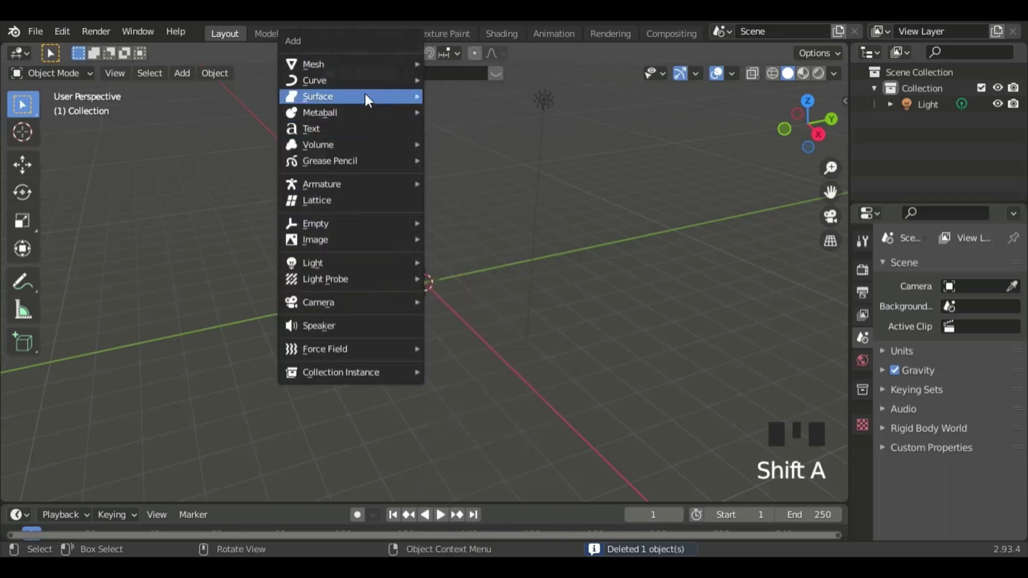
mouse_move(371, 82)
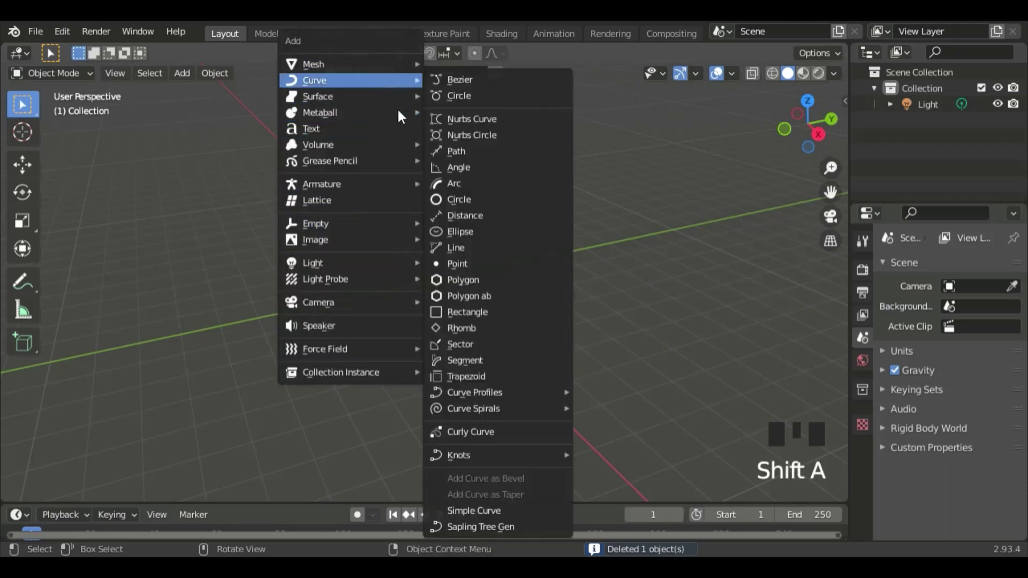
click(474, 528)
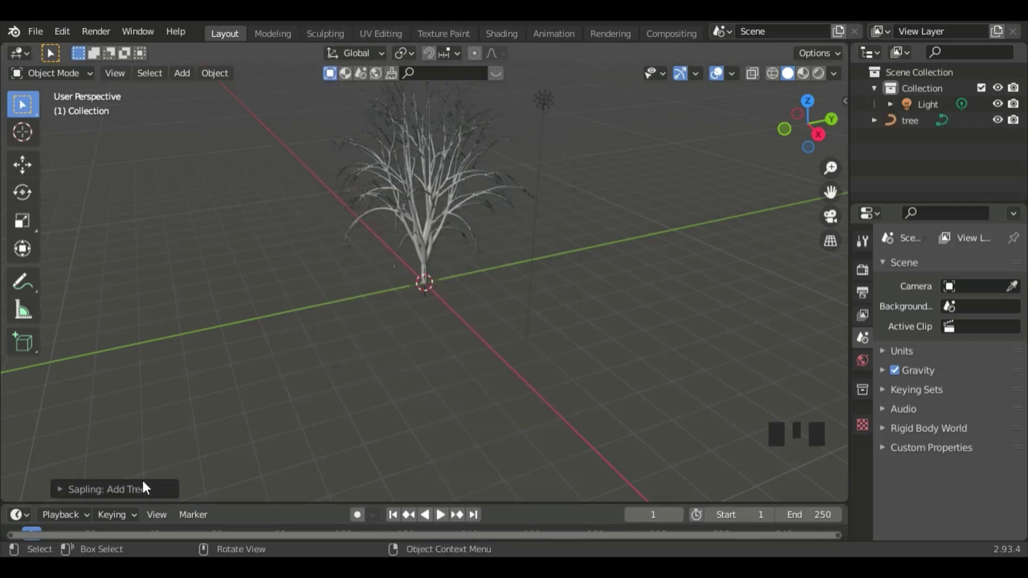
click(94, 488)
scroll(211, 421, down, 3)
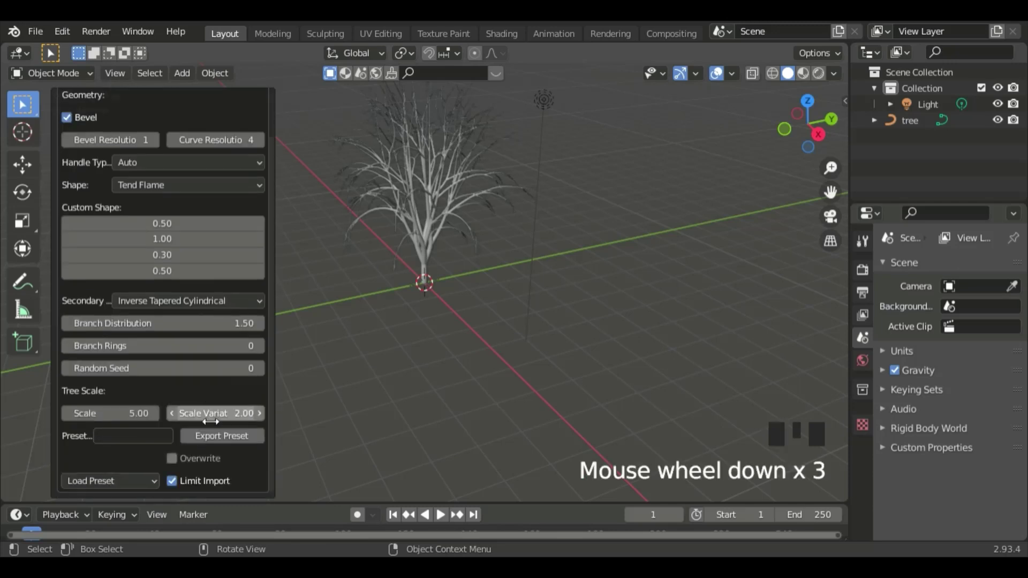
scroll(210, 422, down, 2)
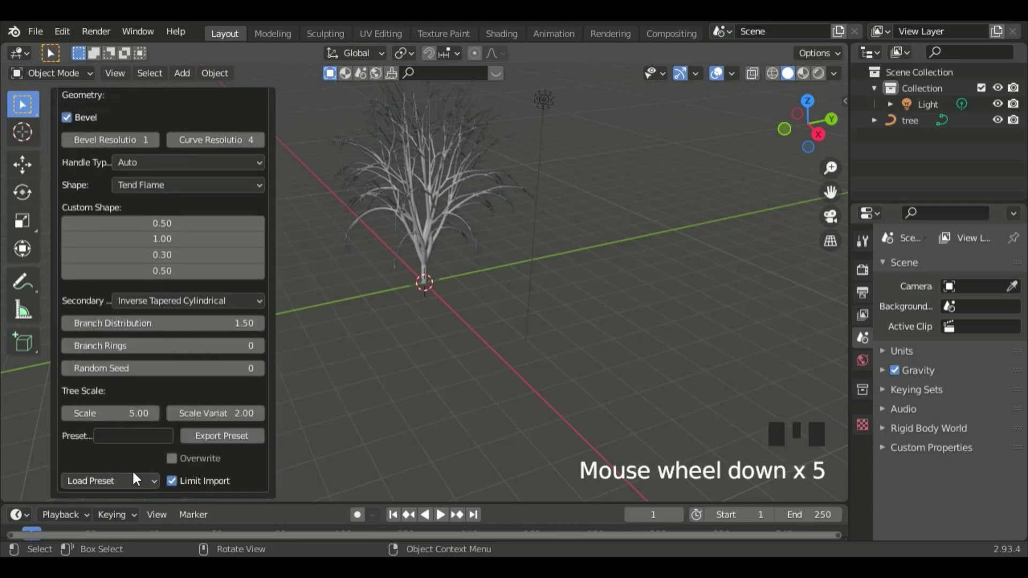
click(88, 480)
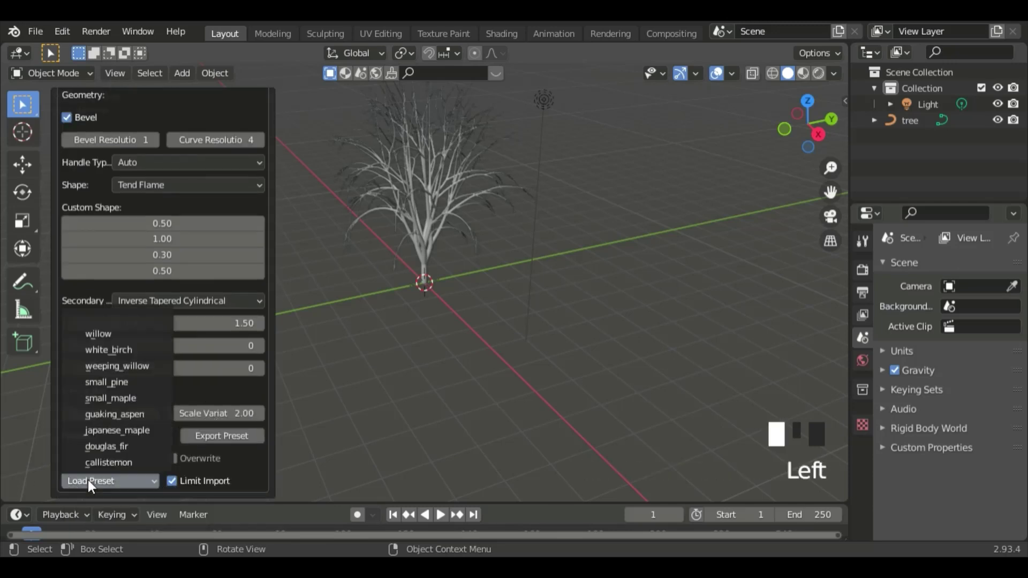
click(126, 378)
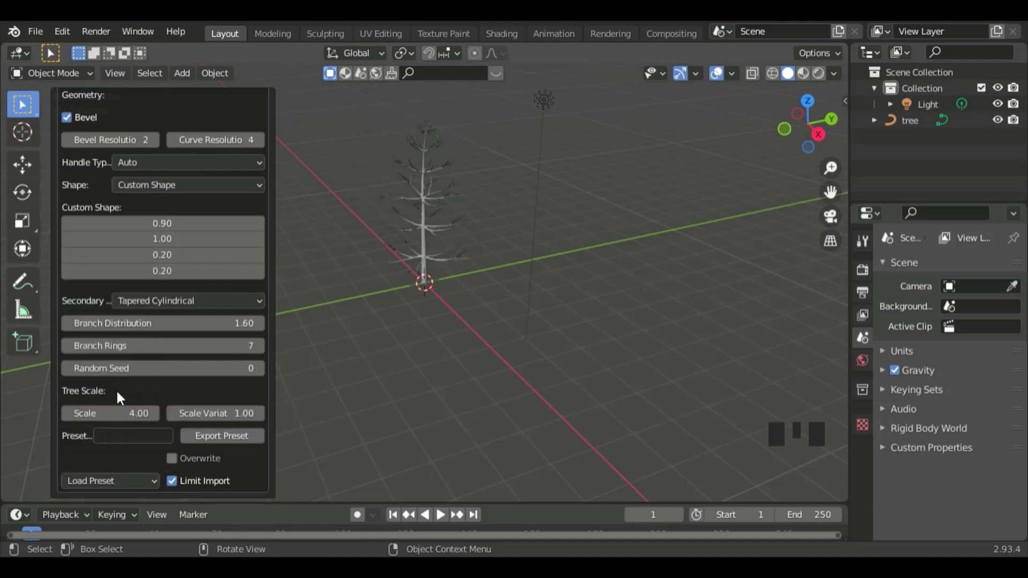
- Set the tree's Branch Splitting levels to 3
scroll(165, 382, up, 8)
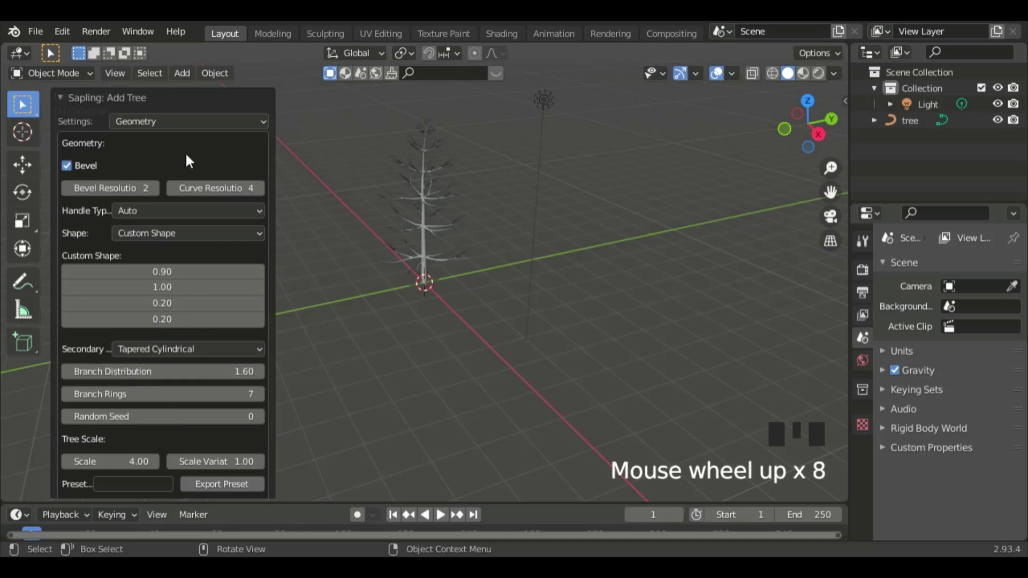
click(175, 121)
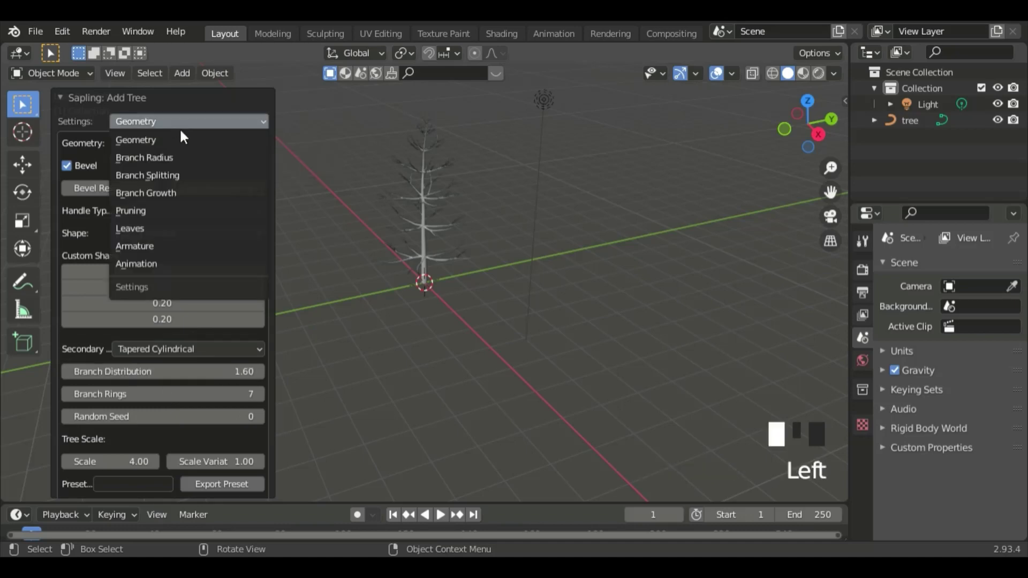
click(189, 175)
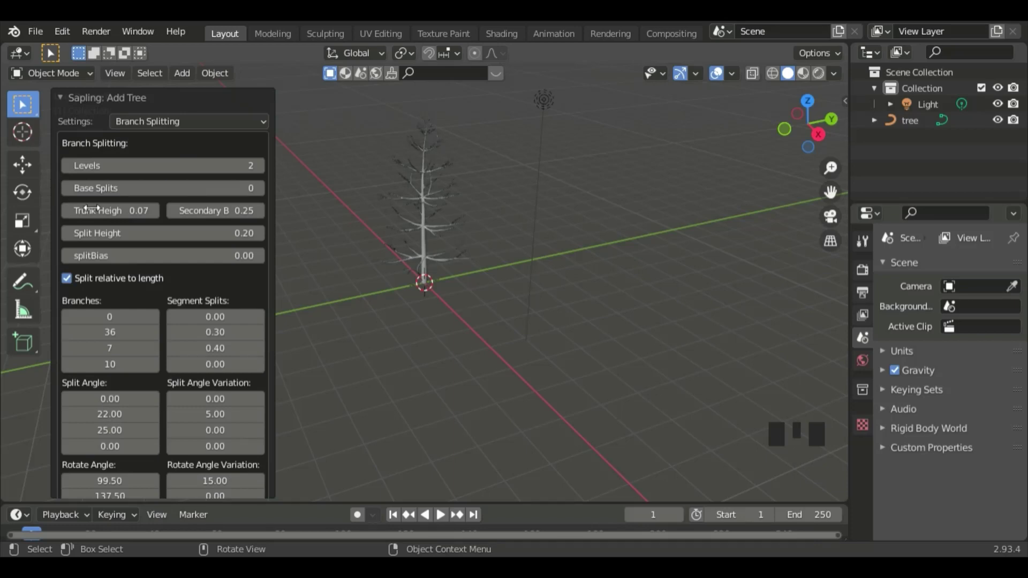
click(260, 167)
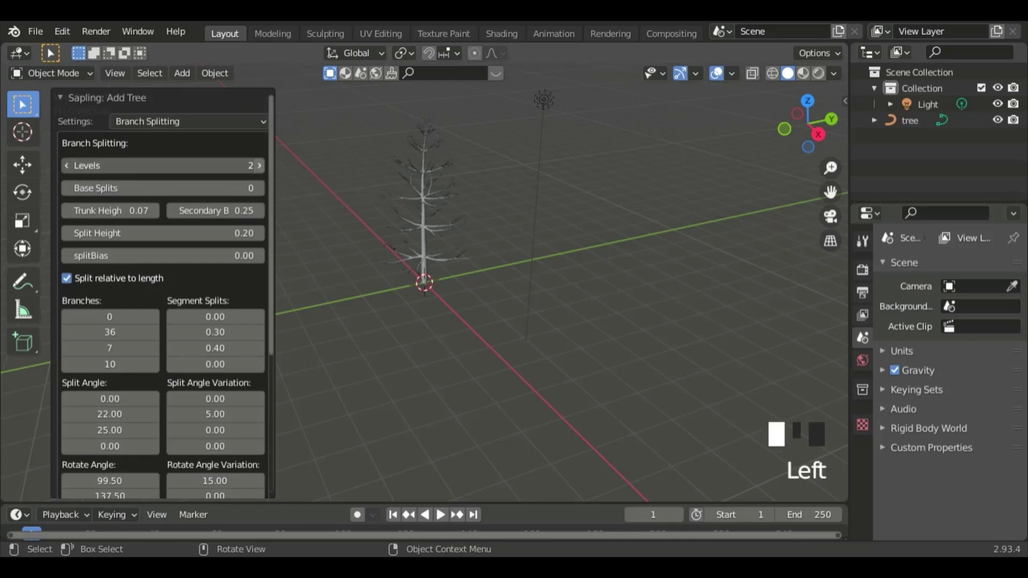
- Turn on Show Leaves in the tree's Leaves settings
click(210, 121)
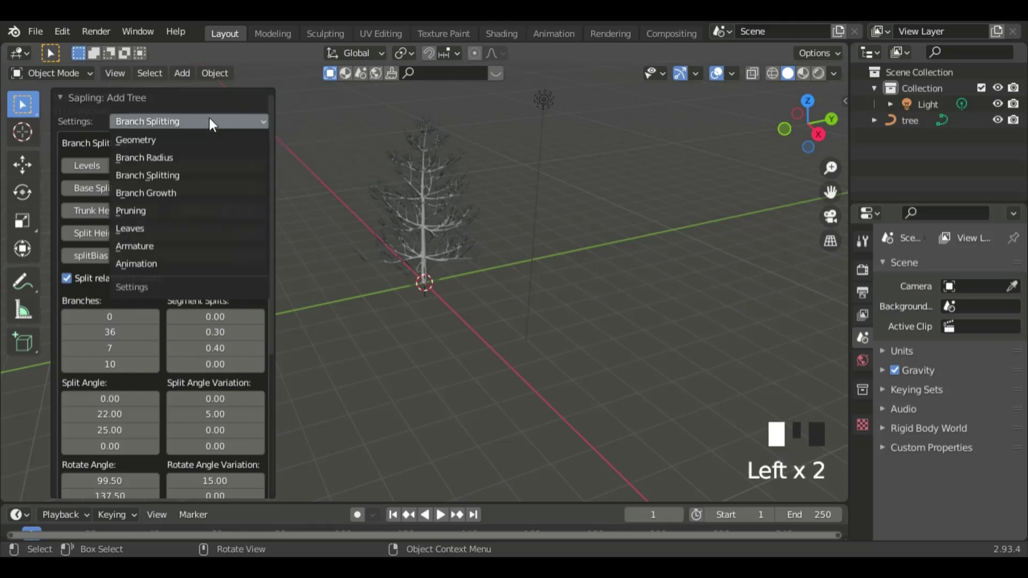
click(187, 230)
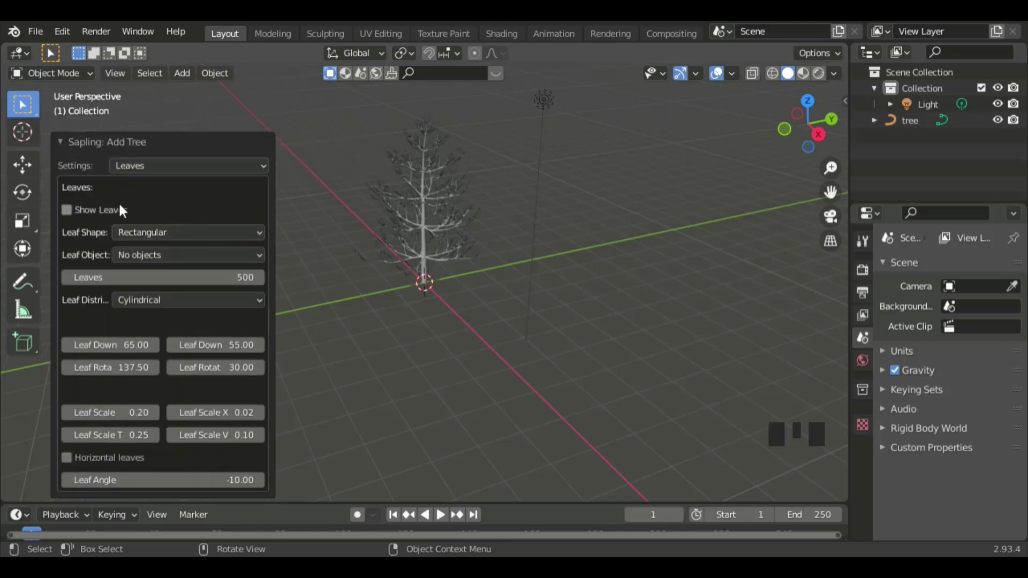
click(68, 209)
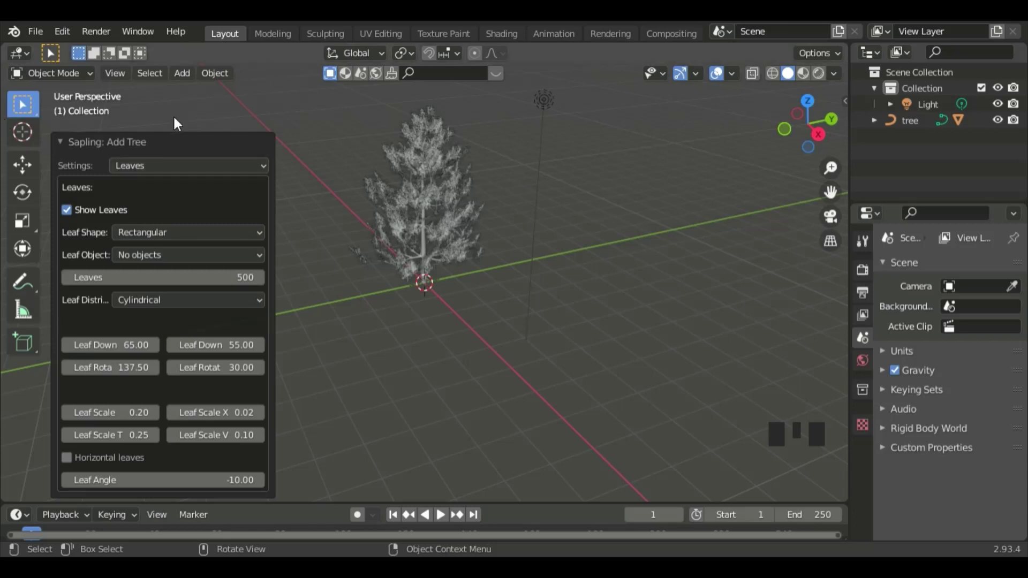
- Orbit to a side view of the tree and create a new collection, Collection 2
click(117, 142)
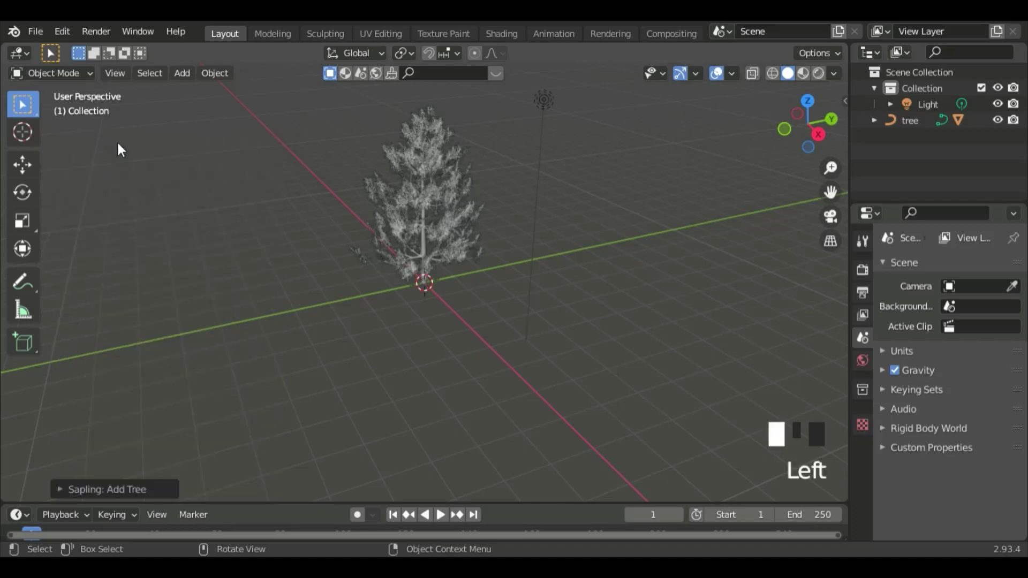
middle_drag(374, 271, 451, 262)
middle_drag(374, 266, 649, 169)
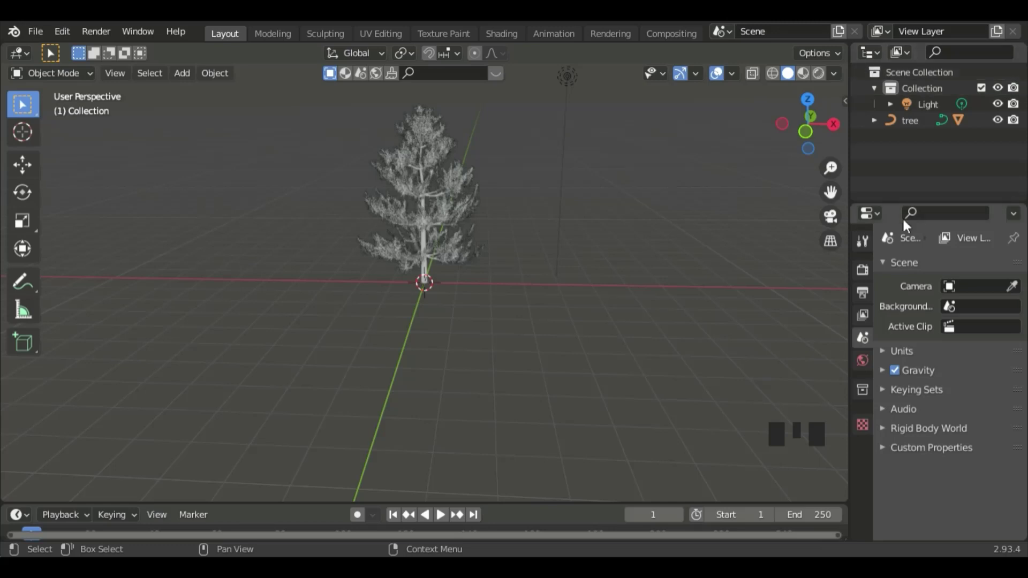
right_click(1020, 76)
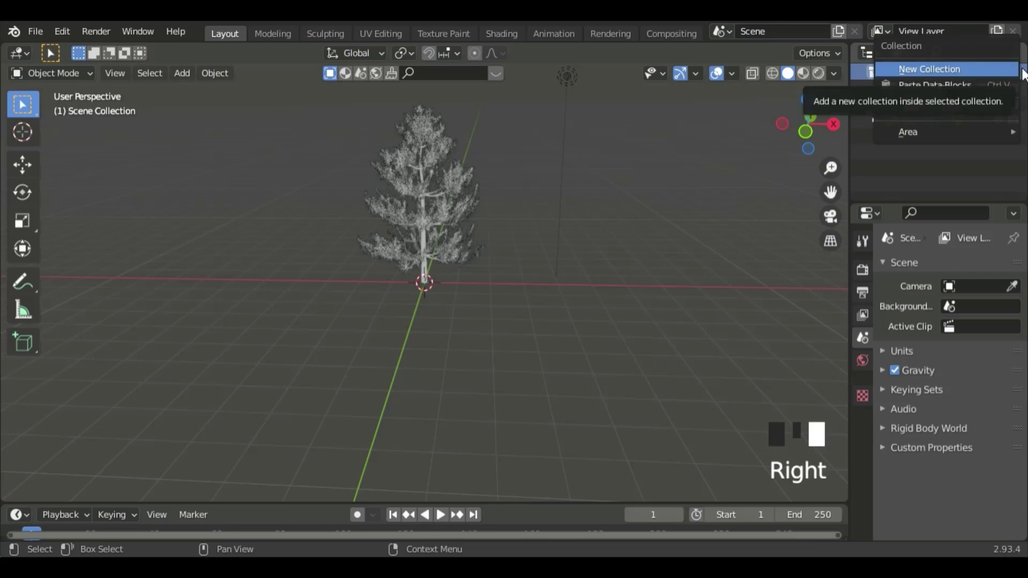
click(1011, 71)
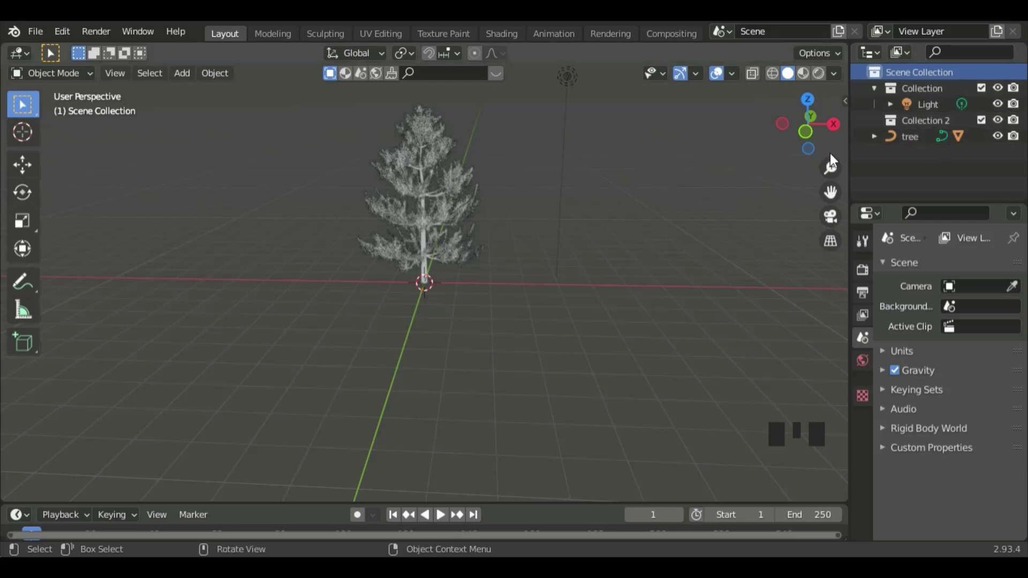
- Rename Collection 2 to 'Lights'
click(924, 120)
scroll(451, 291, up, 3)
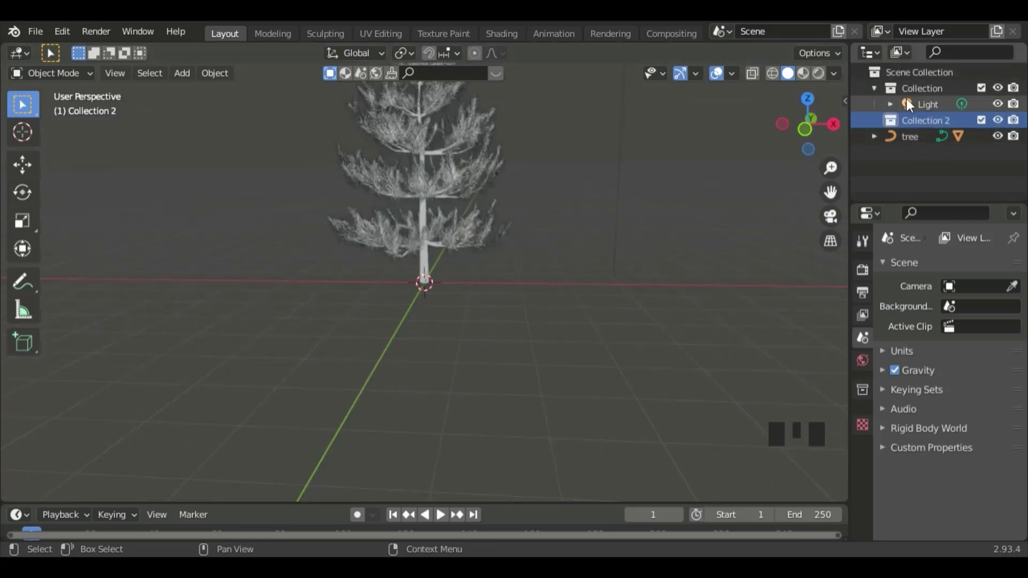
double_click(927, 118)
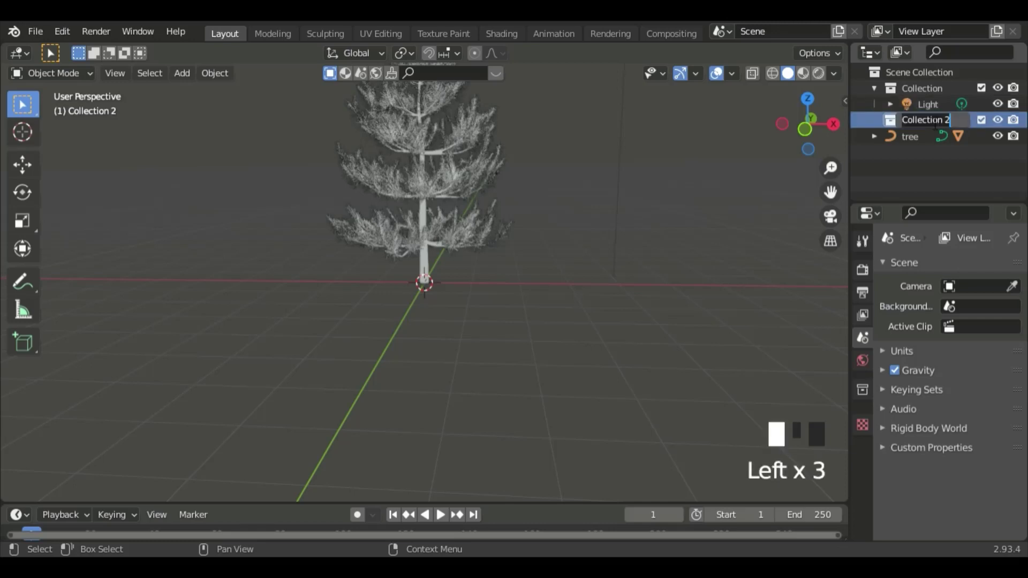
text(Li)
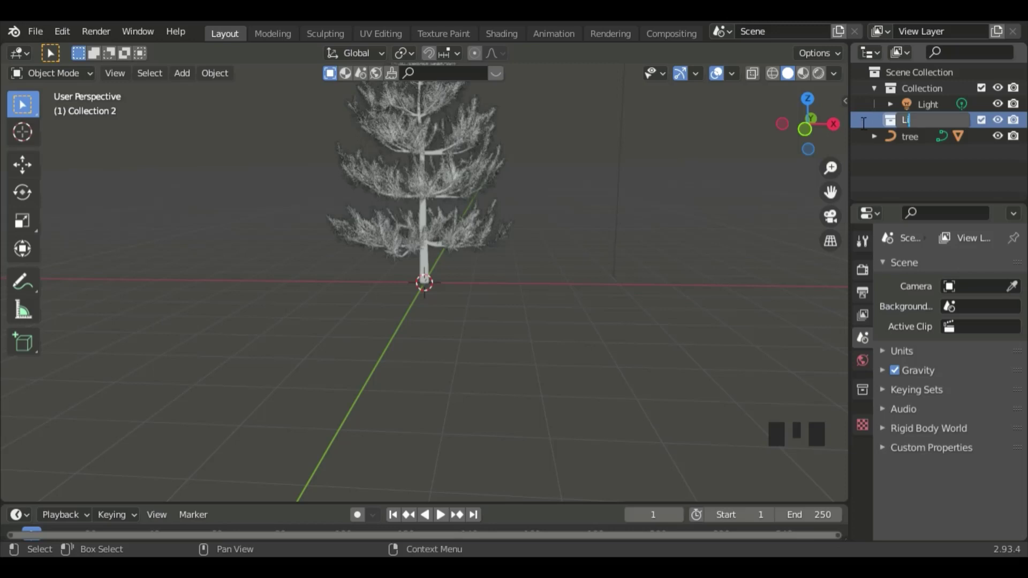
text(ghts)
key(Return)
- In the Lights collection, add an icosphere scaled to 0.282 and placed left of the tree
click(939, 120)
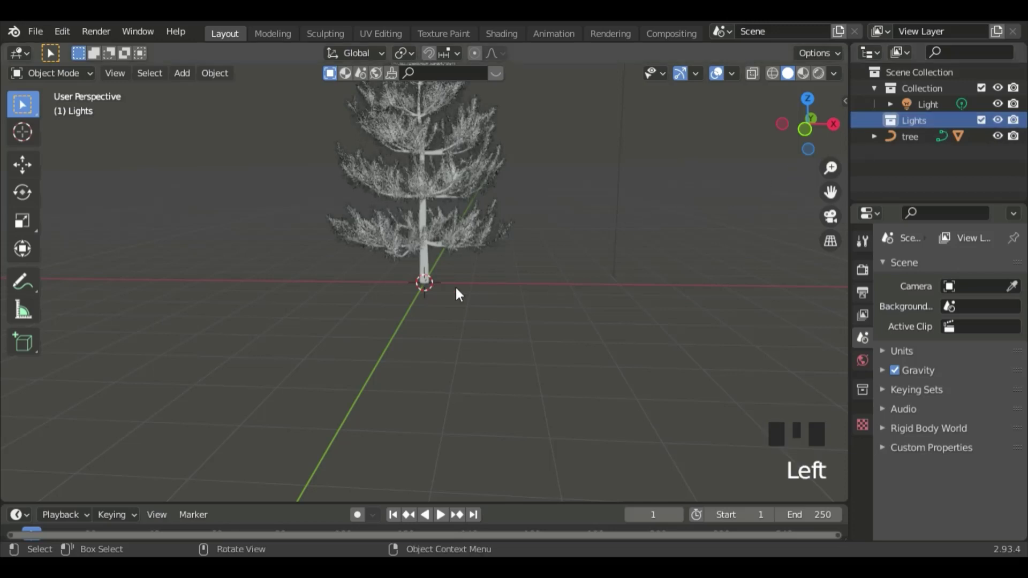
key(shift+a)
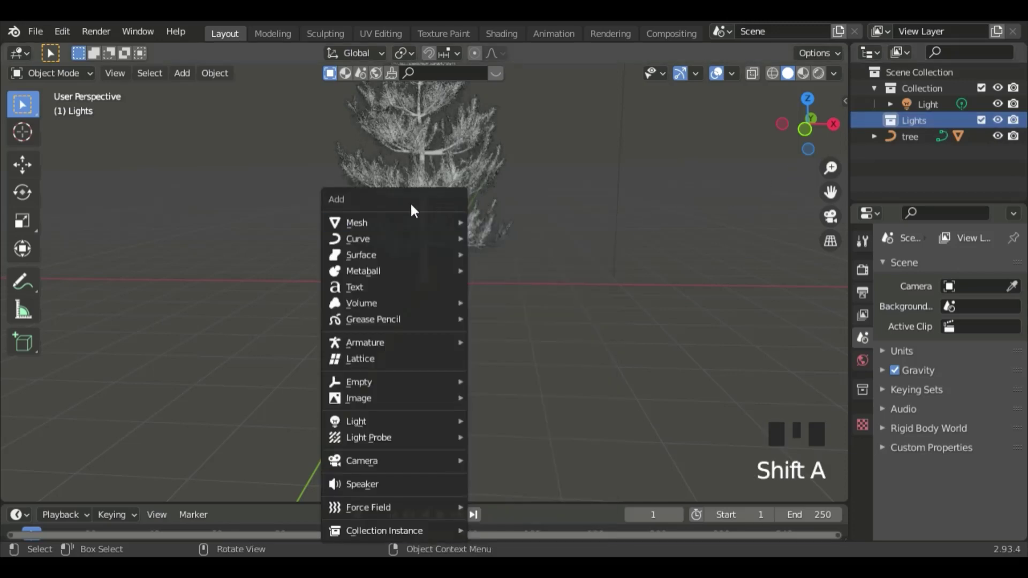
mouse_move(415, 219)
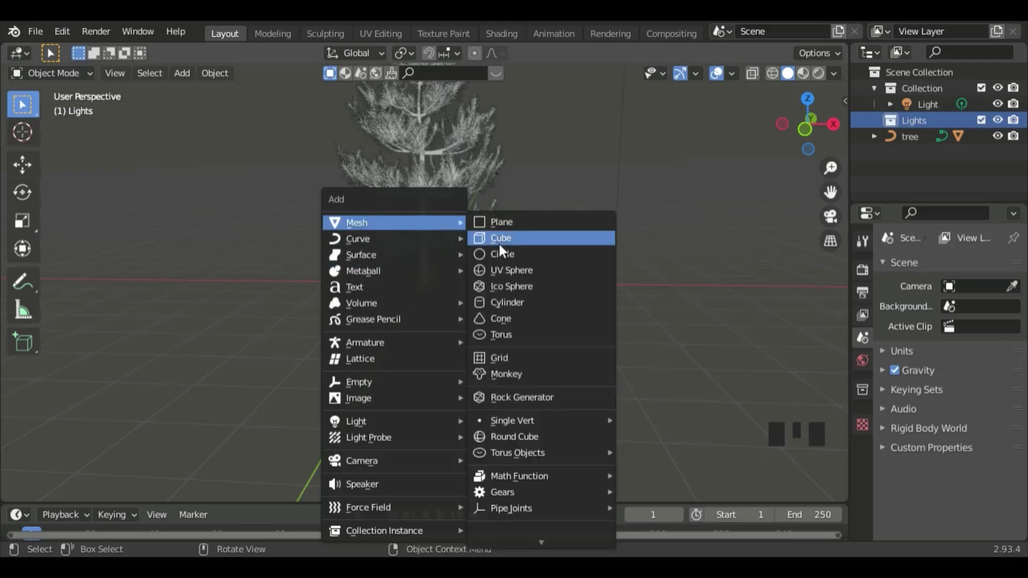
click(507, 286)
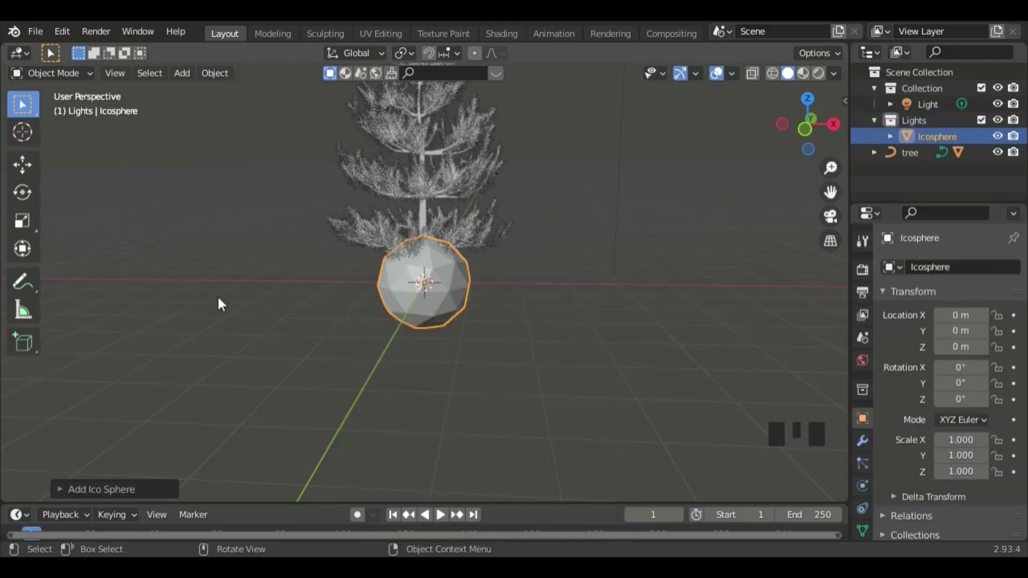
key(s)
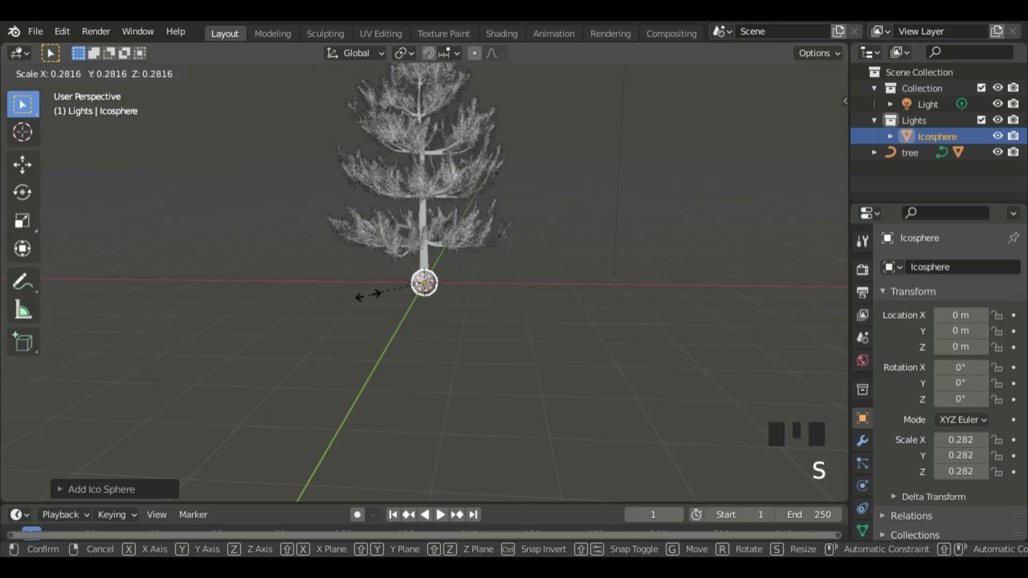
click(362, 293)
key(g)
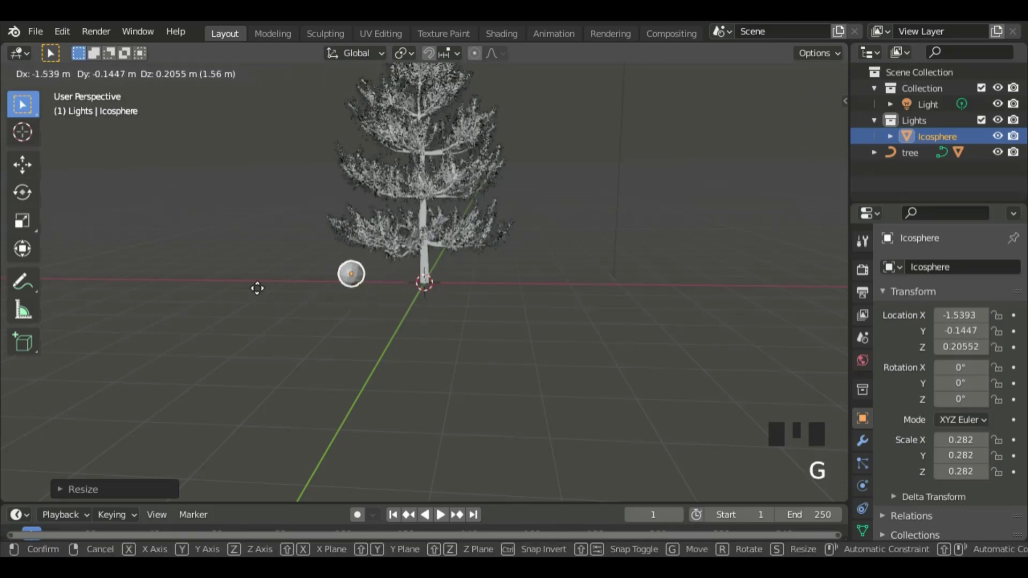
click(80, 267)
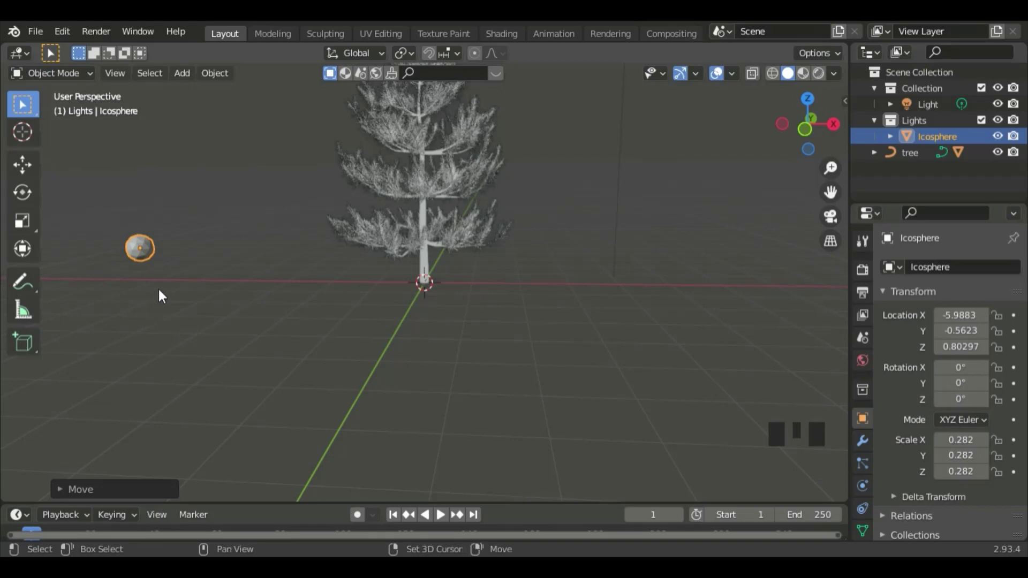
- Duplicate the icosphere twice, placing the copies beside the original
key(shift+d)
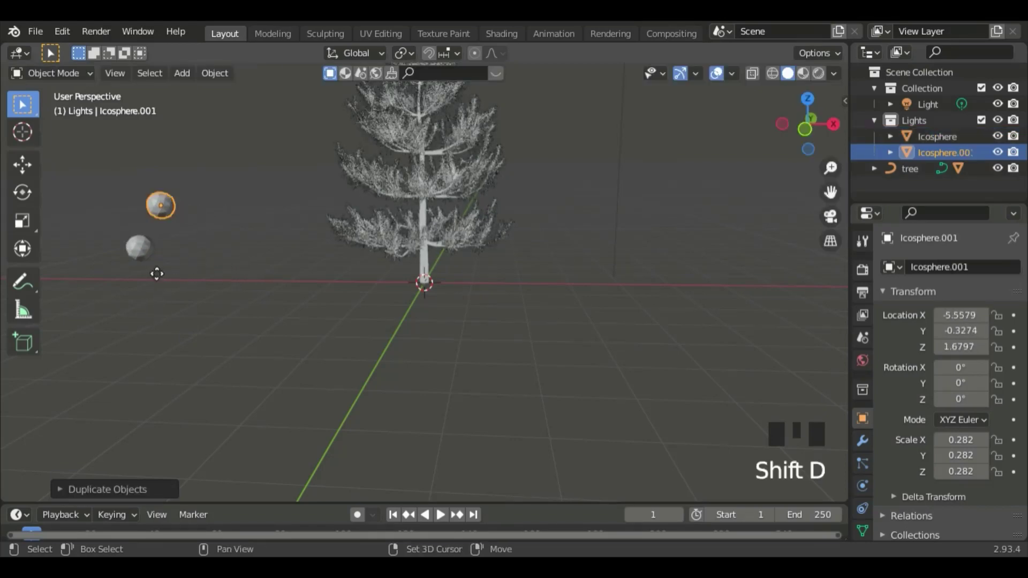
click(180, 248)
key(shift+d)
click(176, 291)
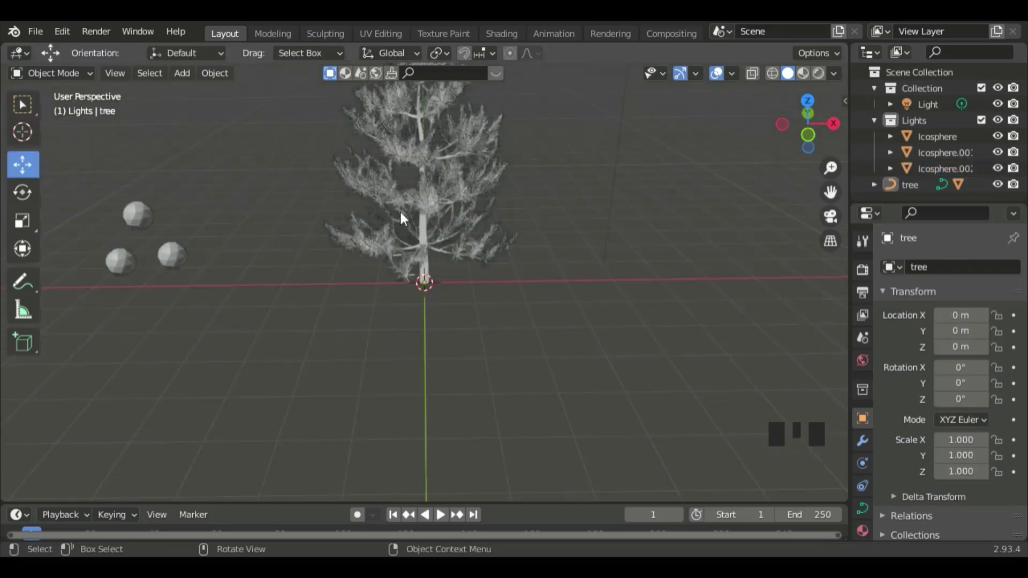
- Add a hair particle system to the tree's leaves object
click(426, 203)
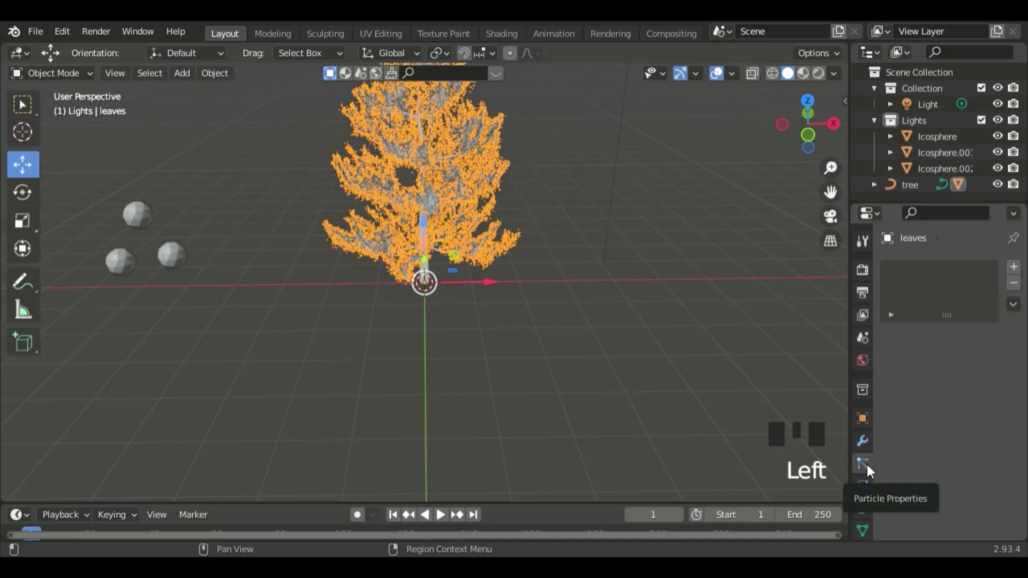
click(1014, 267)
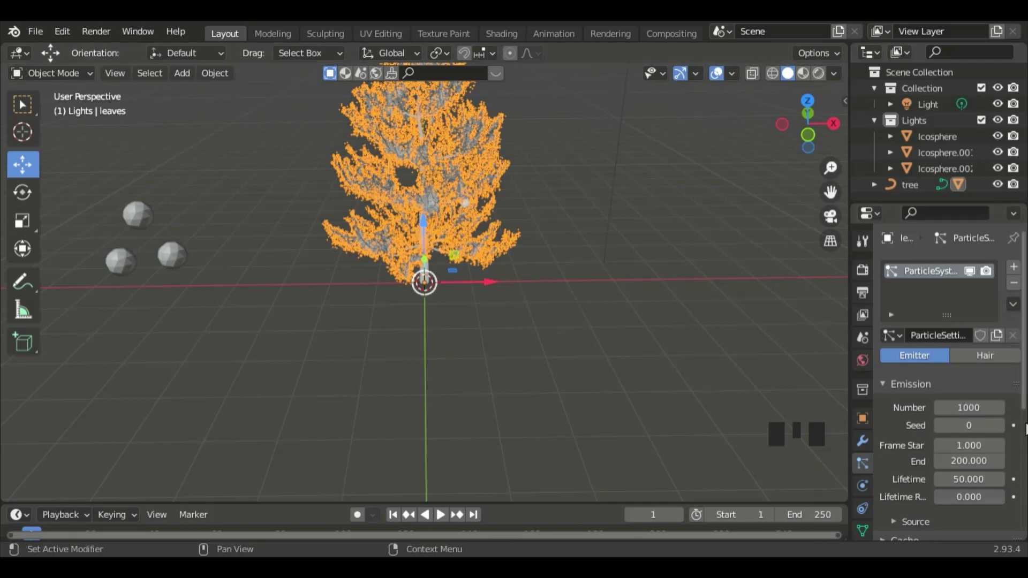
click(984, 356)
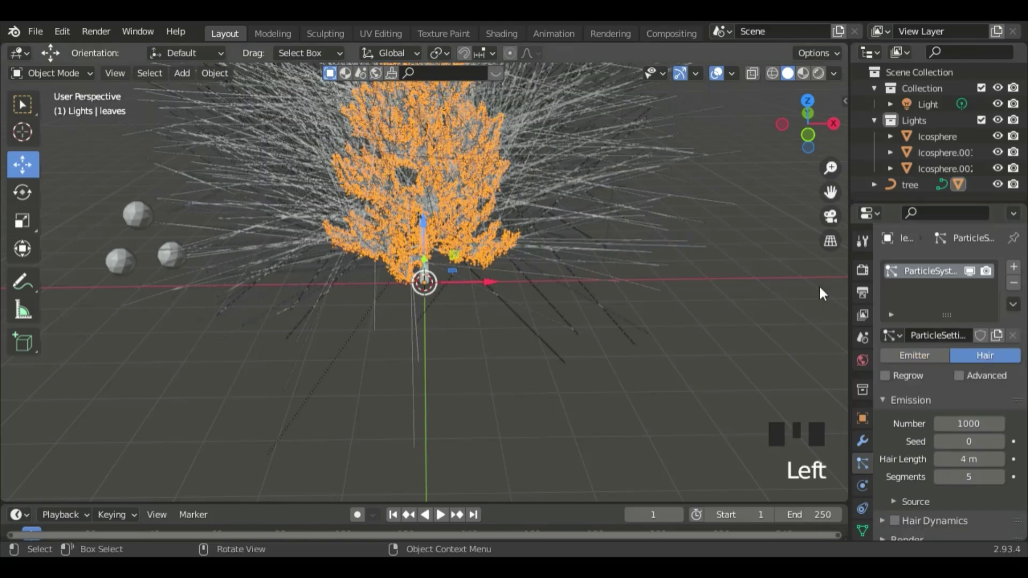
scroll(954, 405, down, 8)
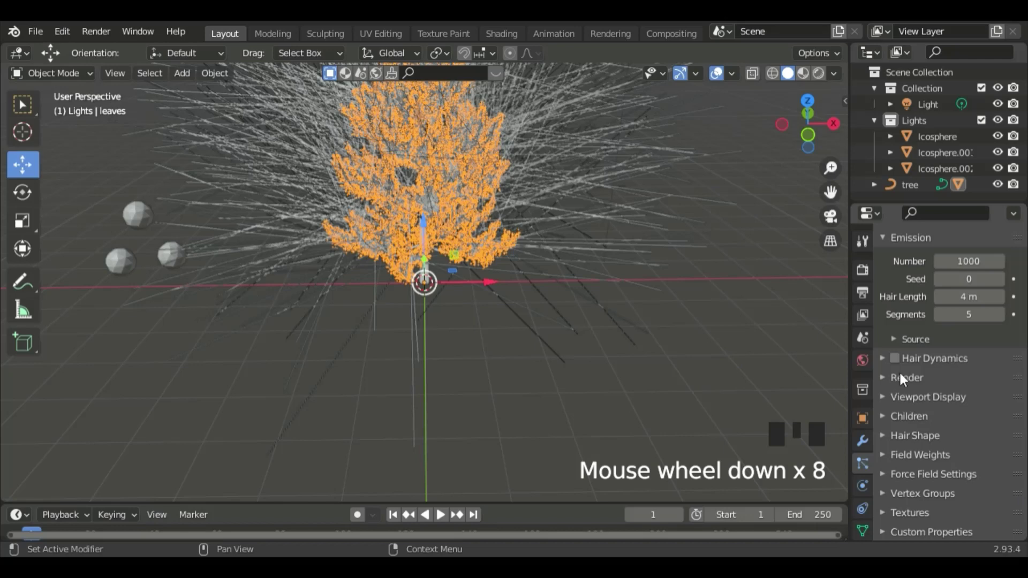
- Render the particles as a collection, instancing the Lights collection
click(905, 378)
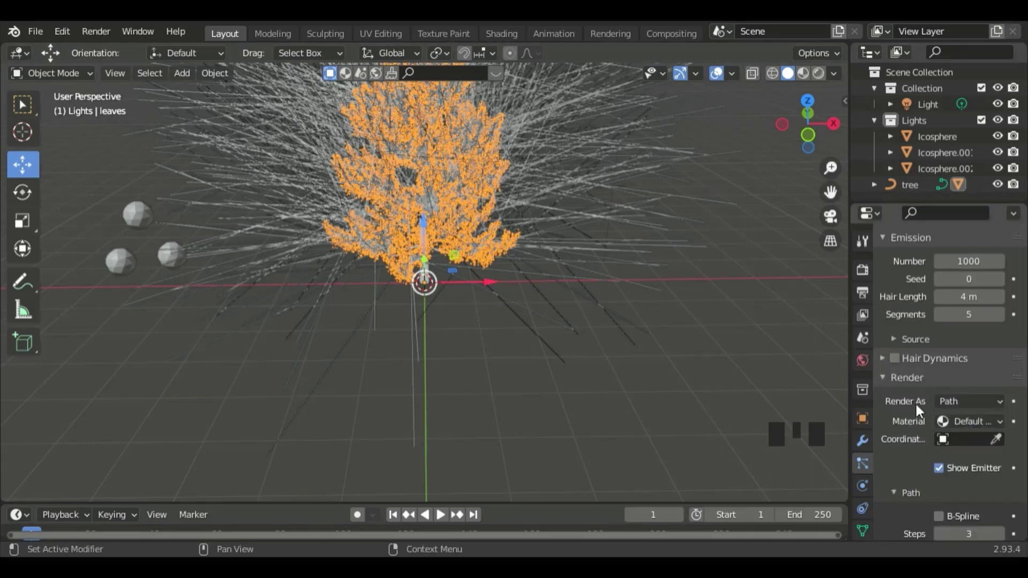
click(958, 400)
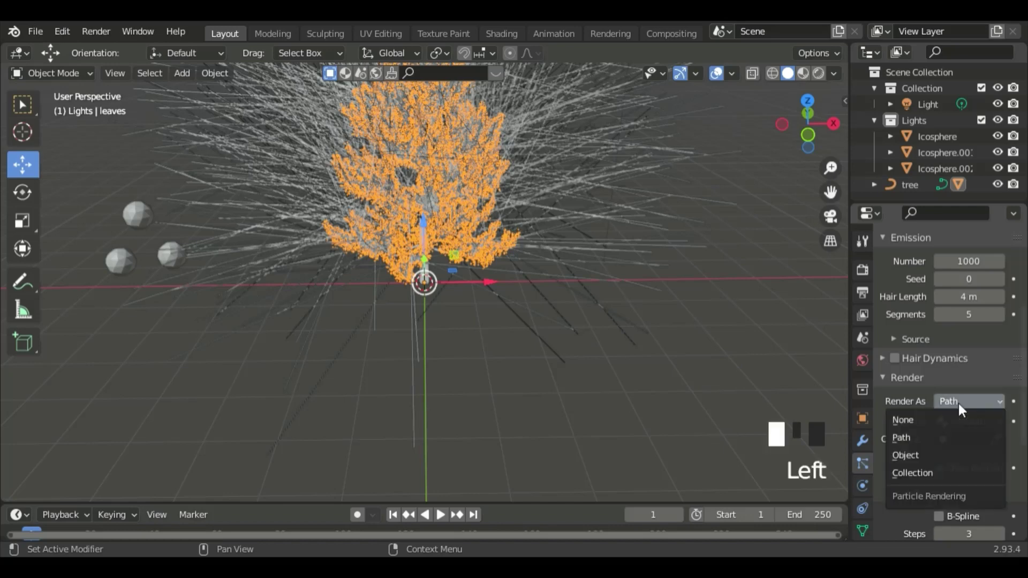
click(908, 473)
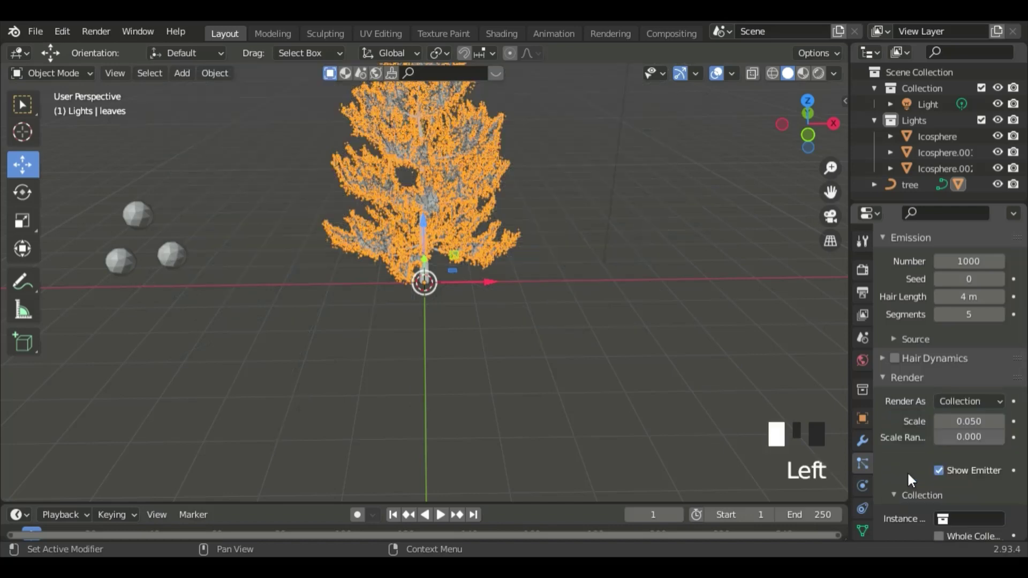
scroll(955, 451, down, 2)
scroll(956, 459, down, 2)
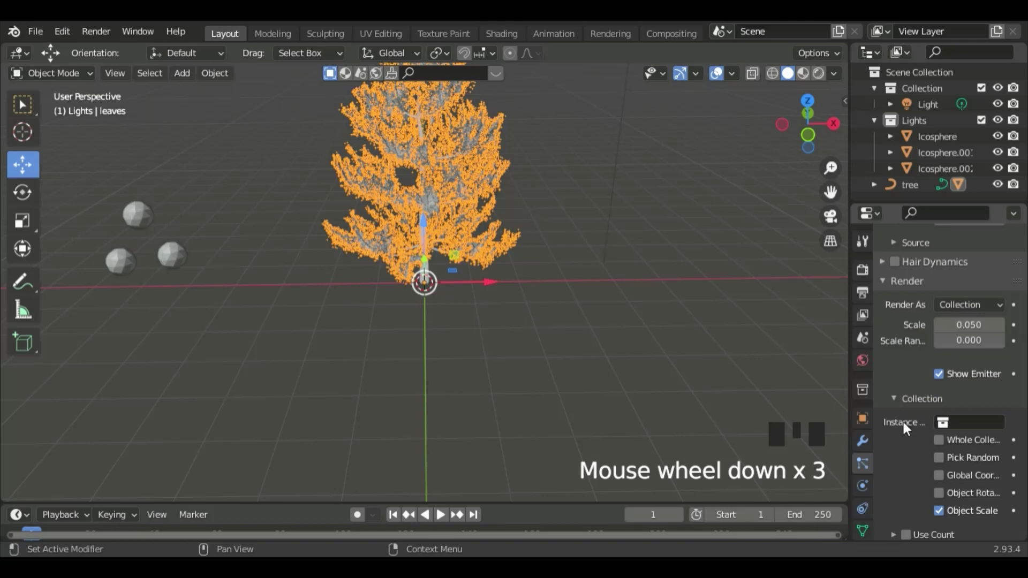
click(953, 426)
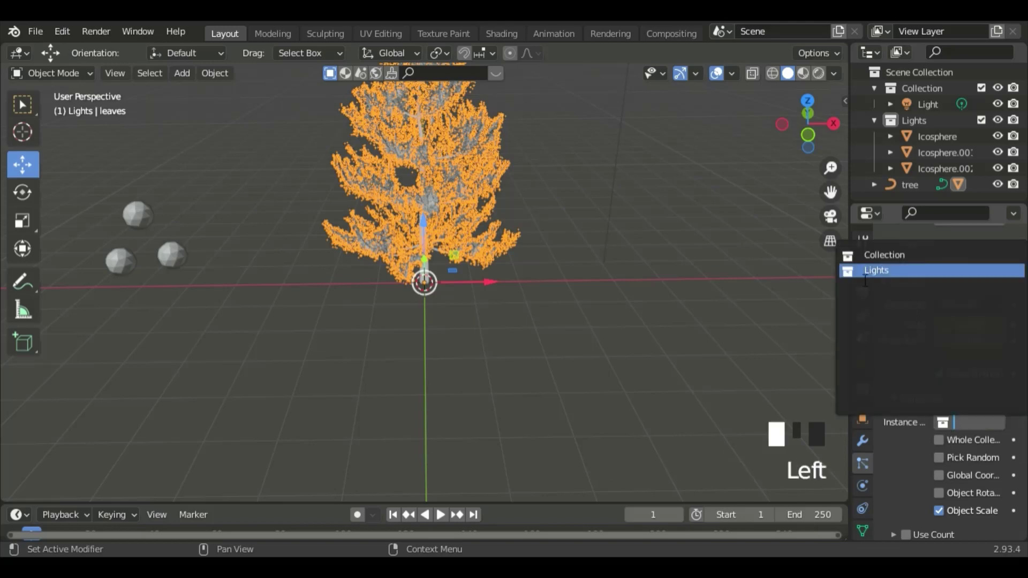
click(878, 272)
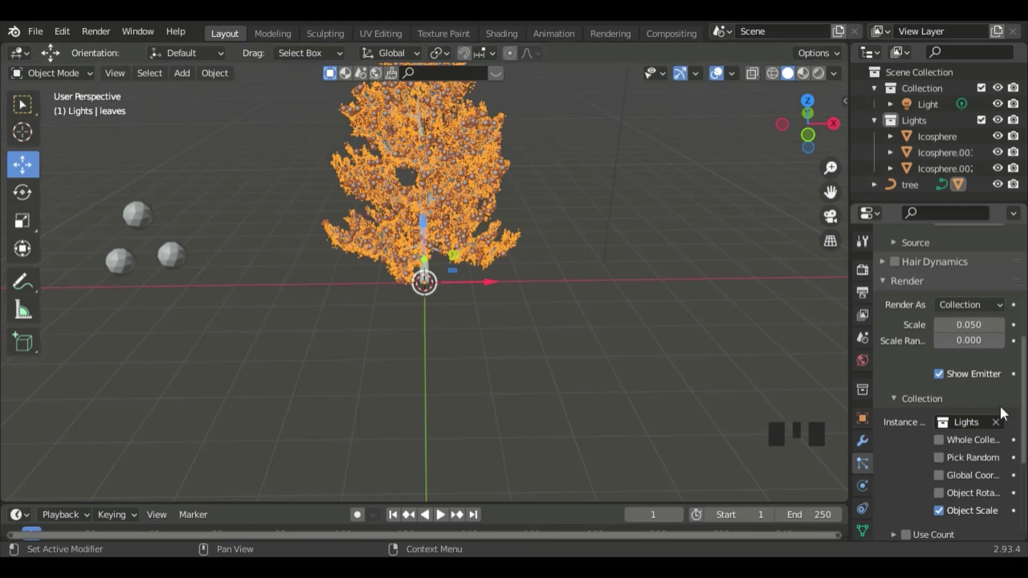
- Set the particle scale to 0.04 and add some scale randomness
scroll(918, 432, up, 10)
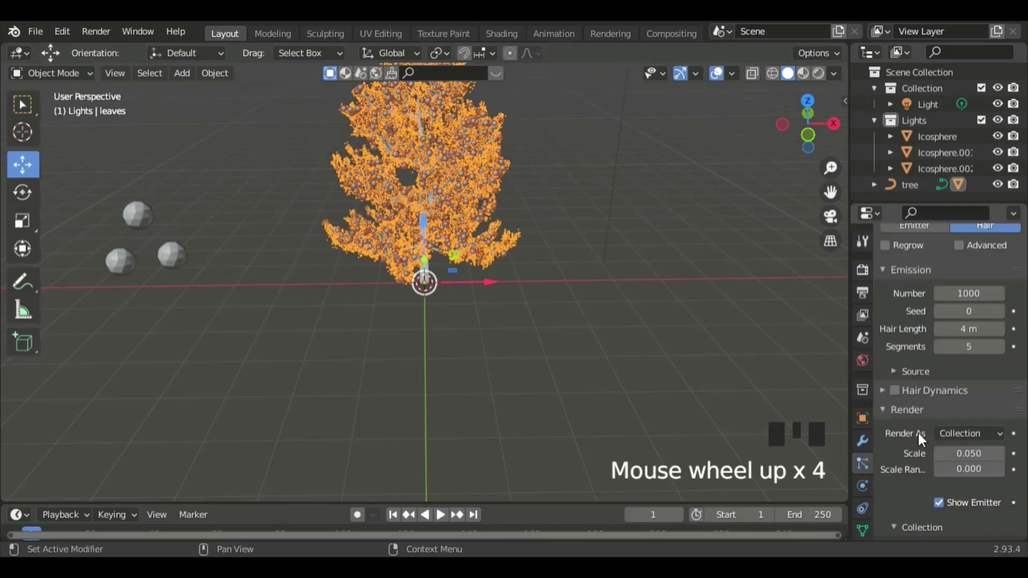
scroll(964, 439, down, 10)
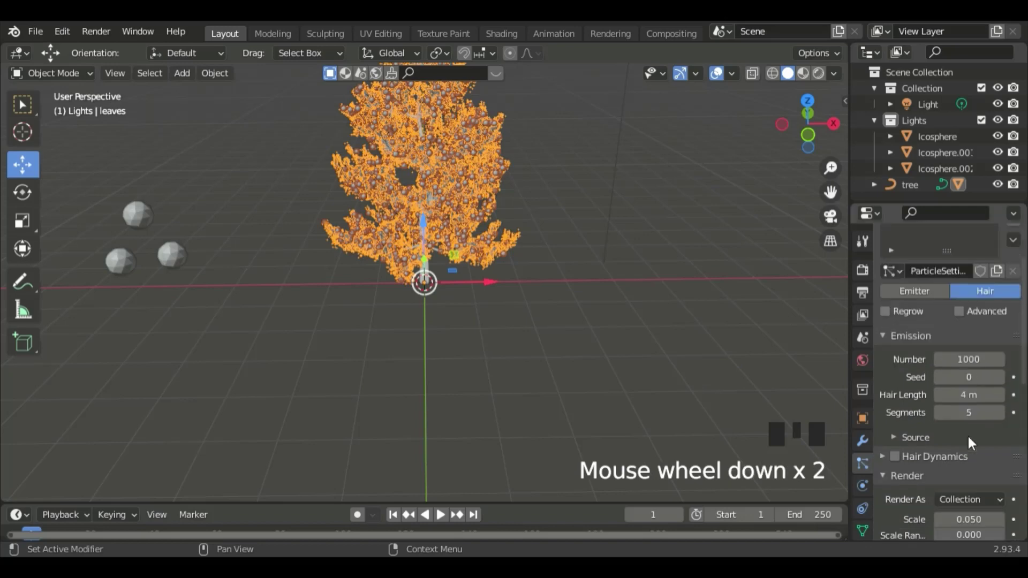
scroll(952, 335, up, 1)
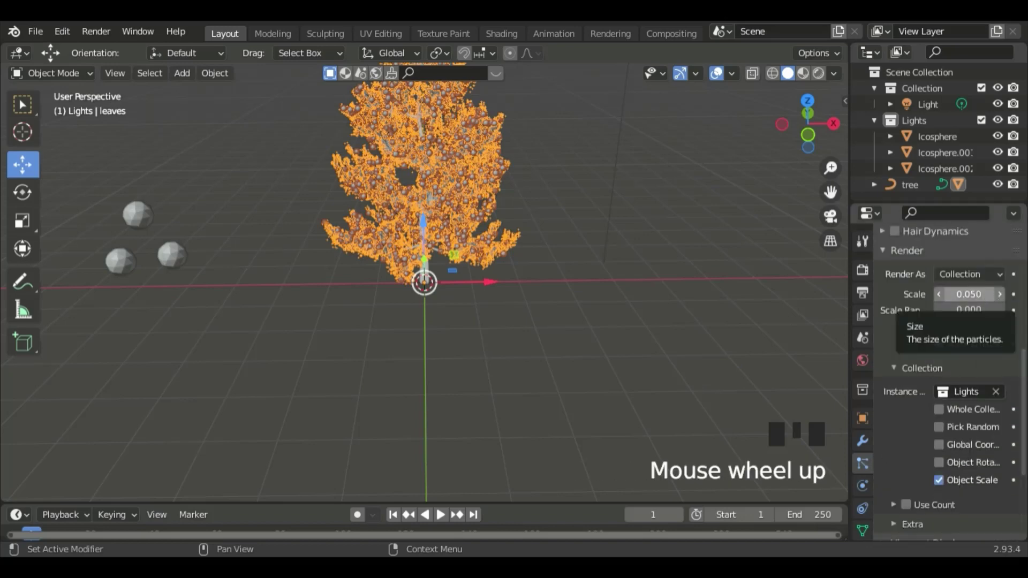
click(985, 295)
text(0)
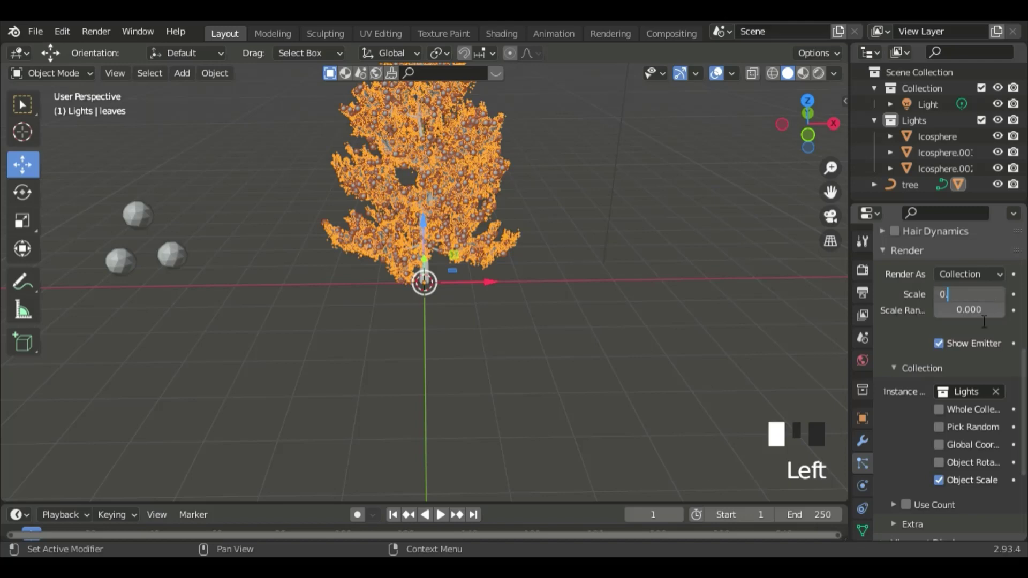
text(.04)
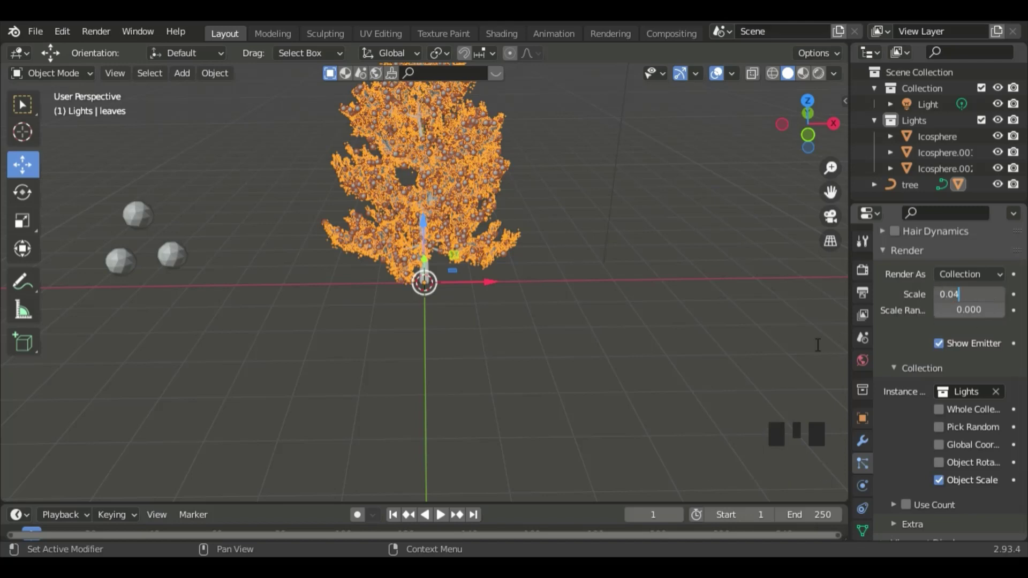
key(Return)
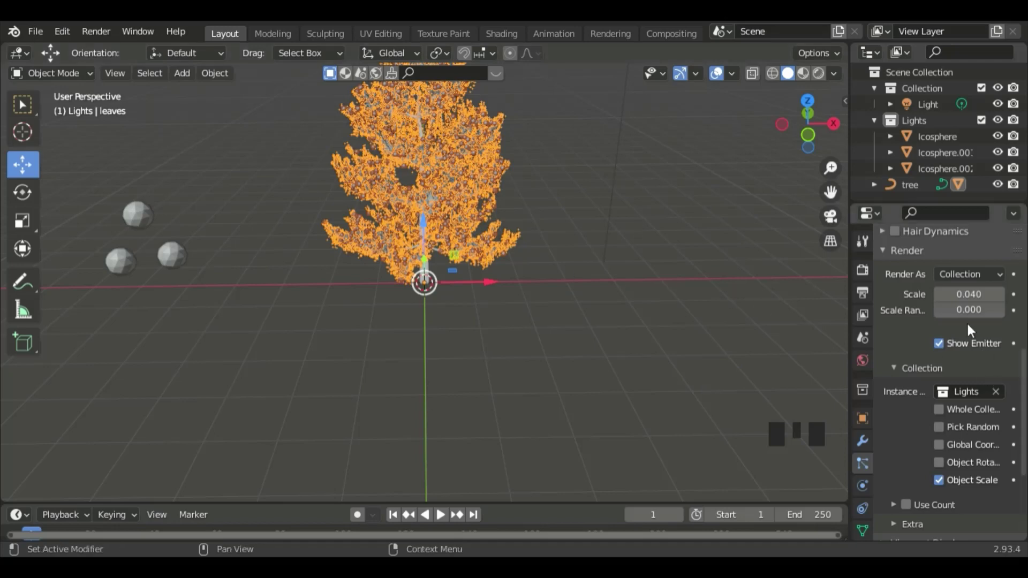
mouse_move(953, 312)
mouse_down()
mouse_move(979, 312)
mouse_move(958, 312)
mouse_up()
- Reduce the leaves' hair particle count from 1000 to 100
scroll(949, 327, up, 13)
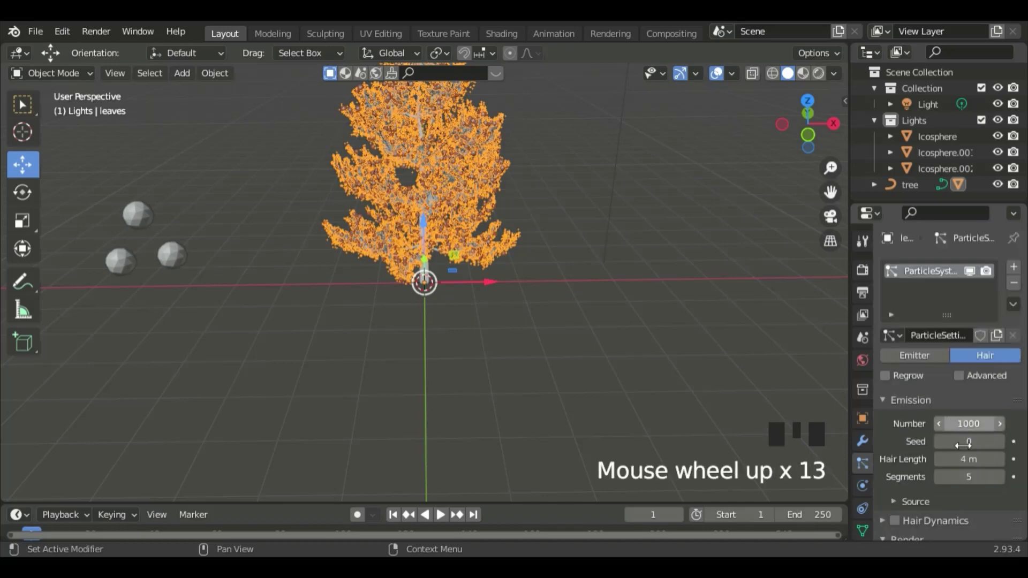
click(959, 424)
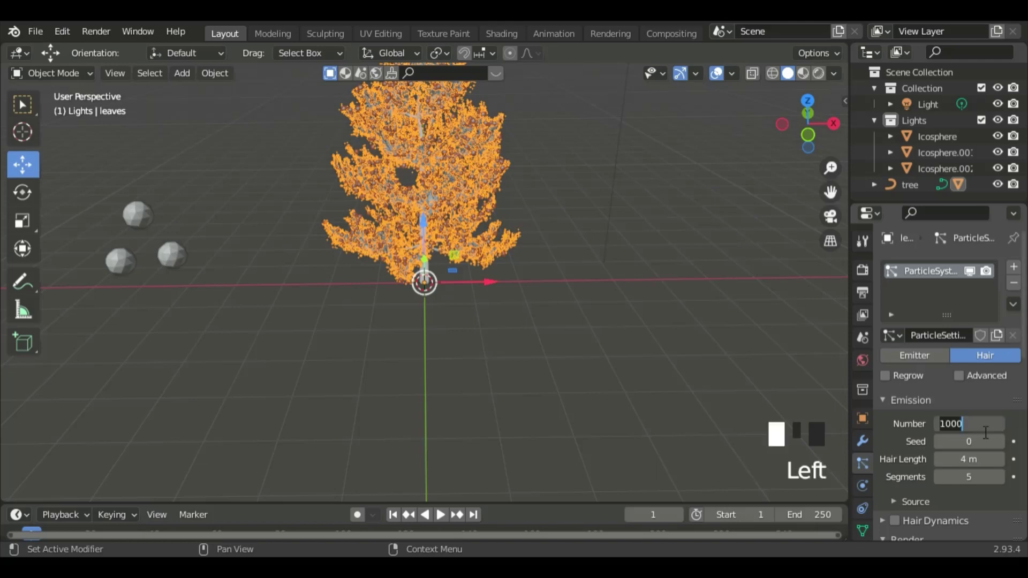
text(100)
key(Return)
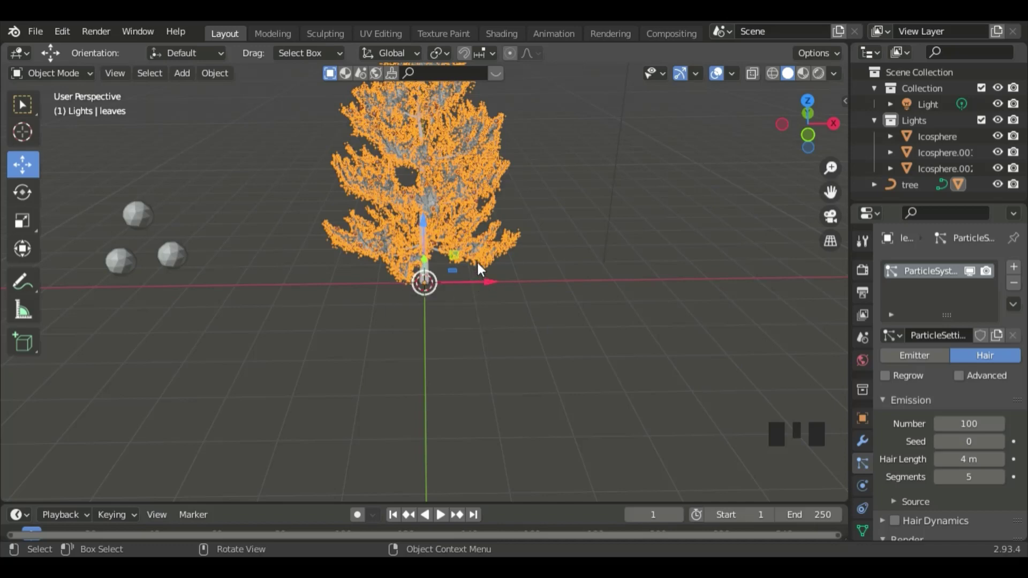
- Switch to rendered shading and add a new material to Icosphere.002
click(820, 75)
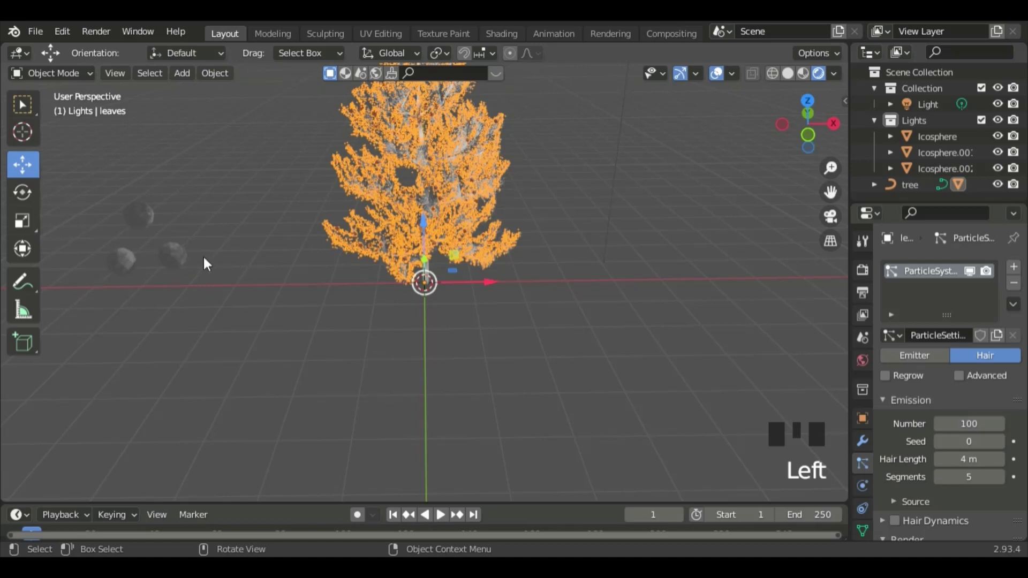
click(173, 253)
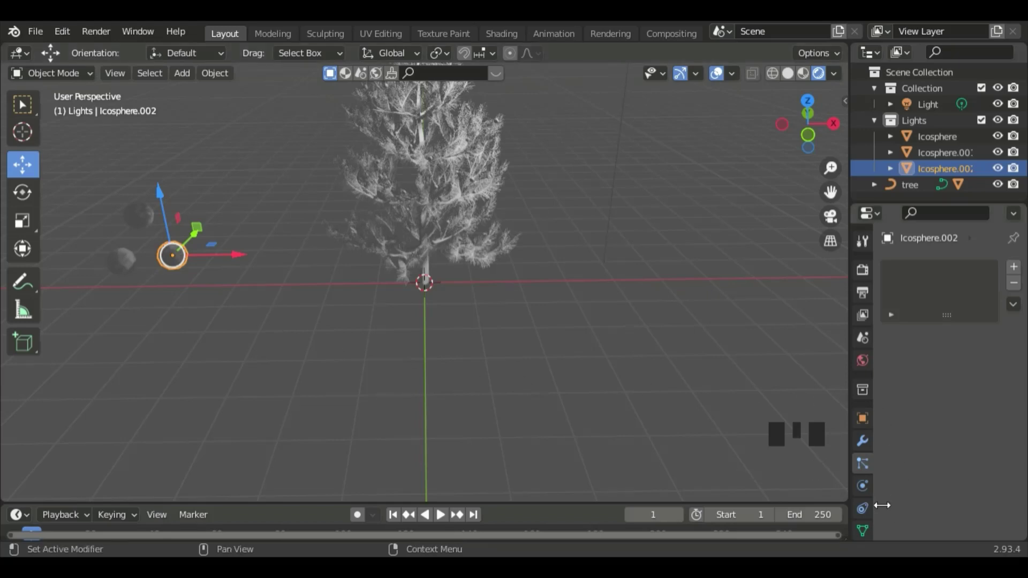
scroll(861, 522, down, 2)
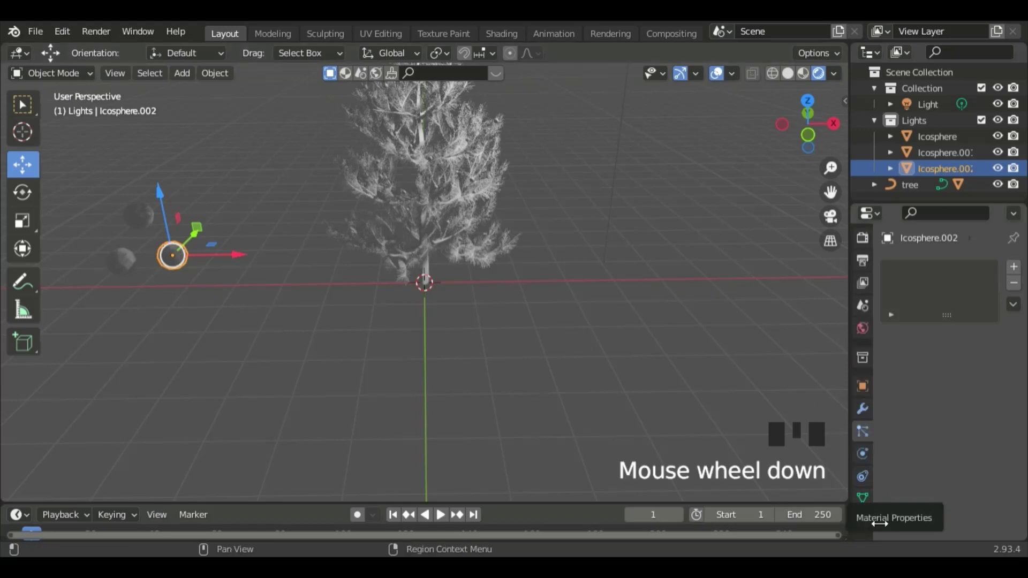
click(864, 521)
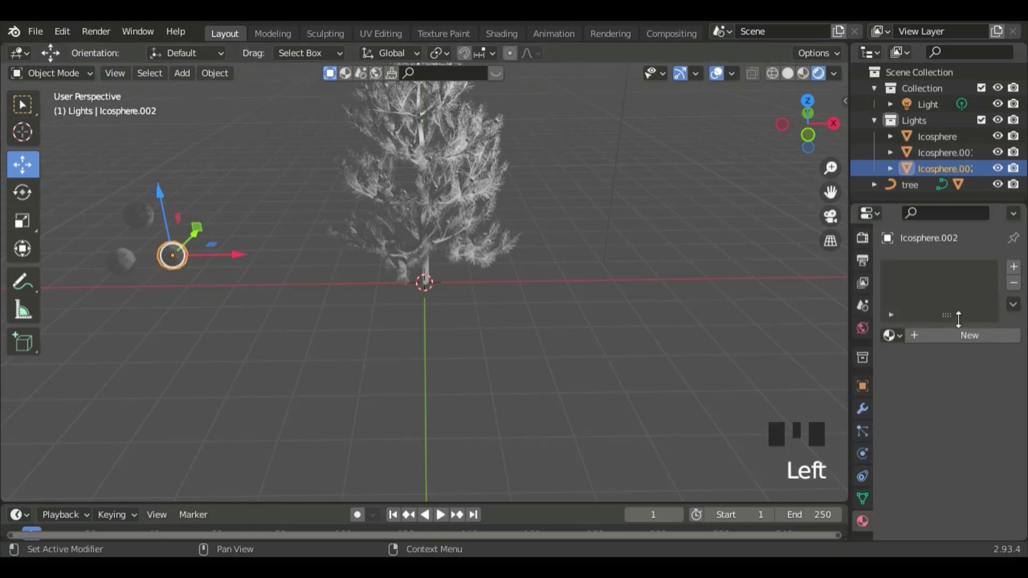
click(952, 338)
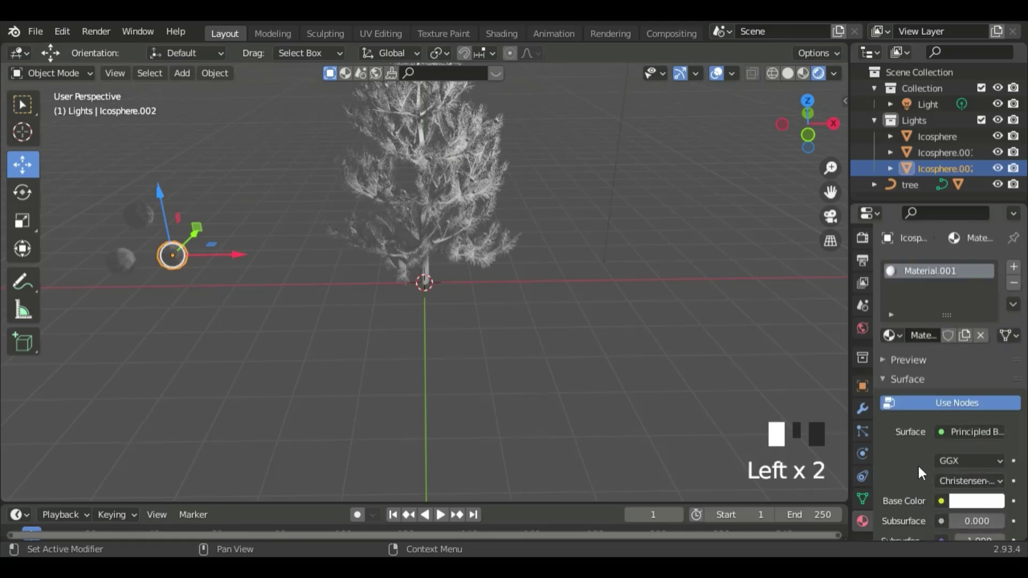
- Make the material a red Emission shader with strength 5
click(959, 431)
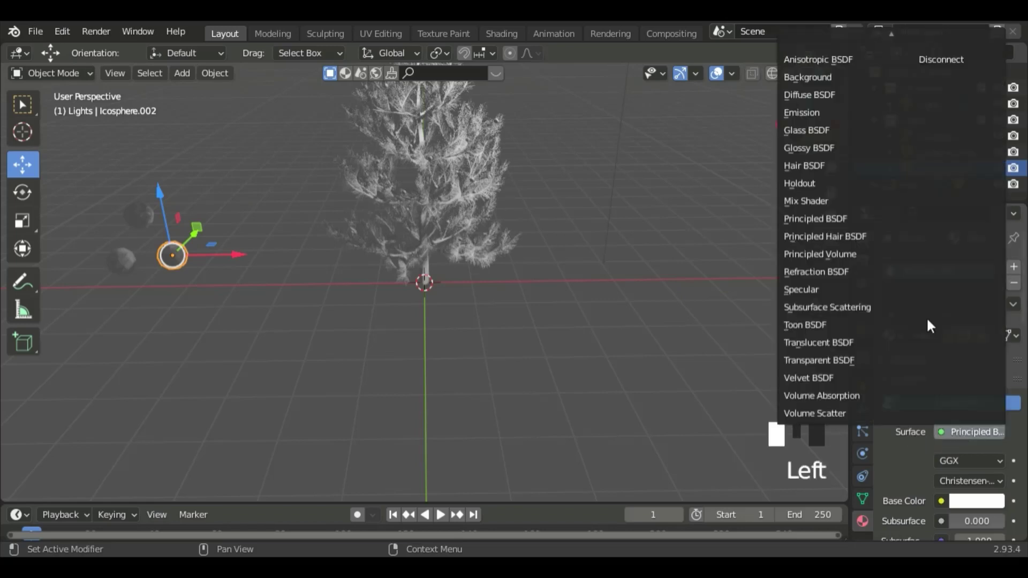
click(838, 111)
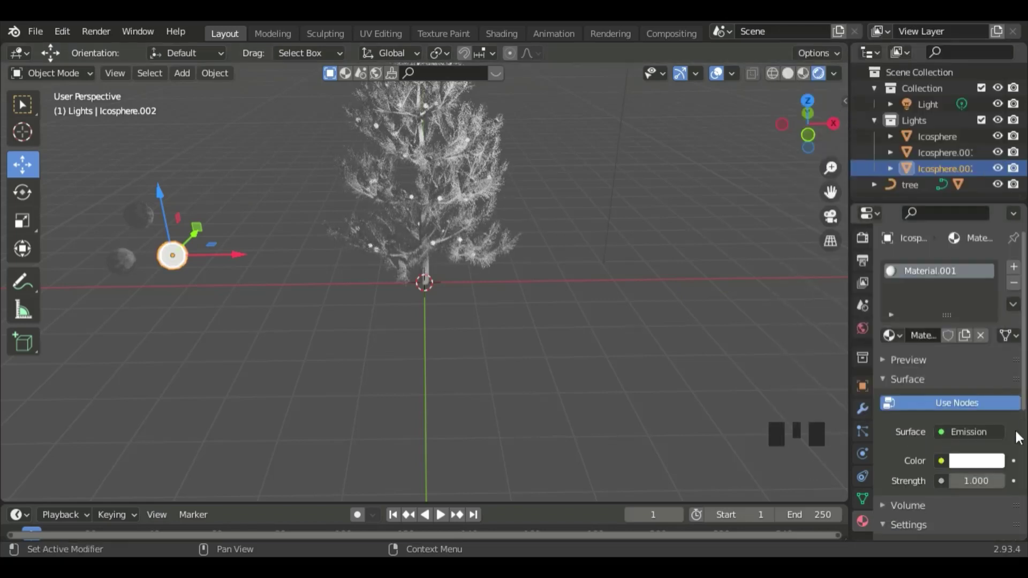
click(981, 461)
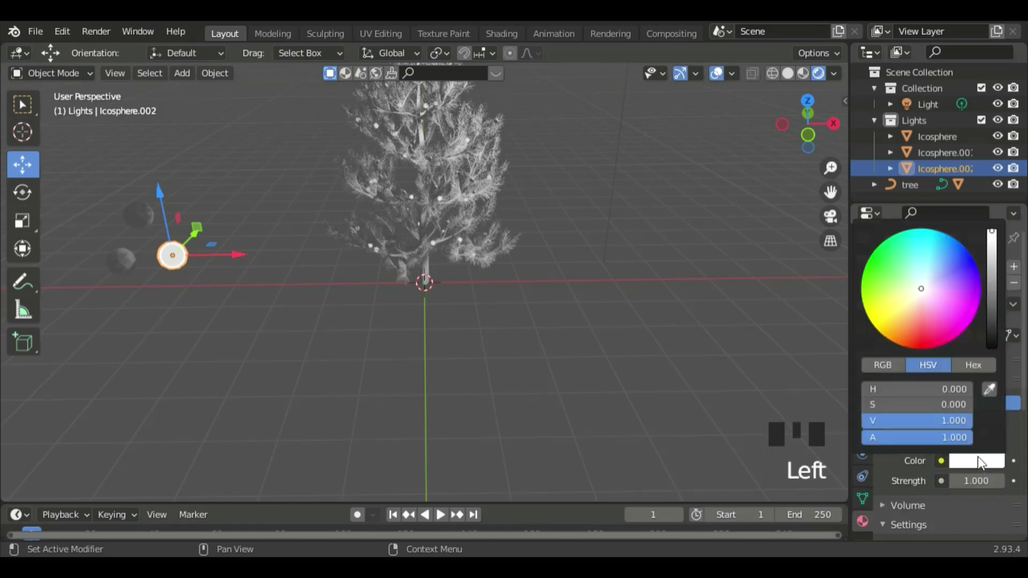
click(927, 345)
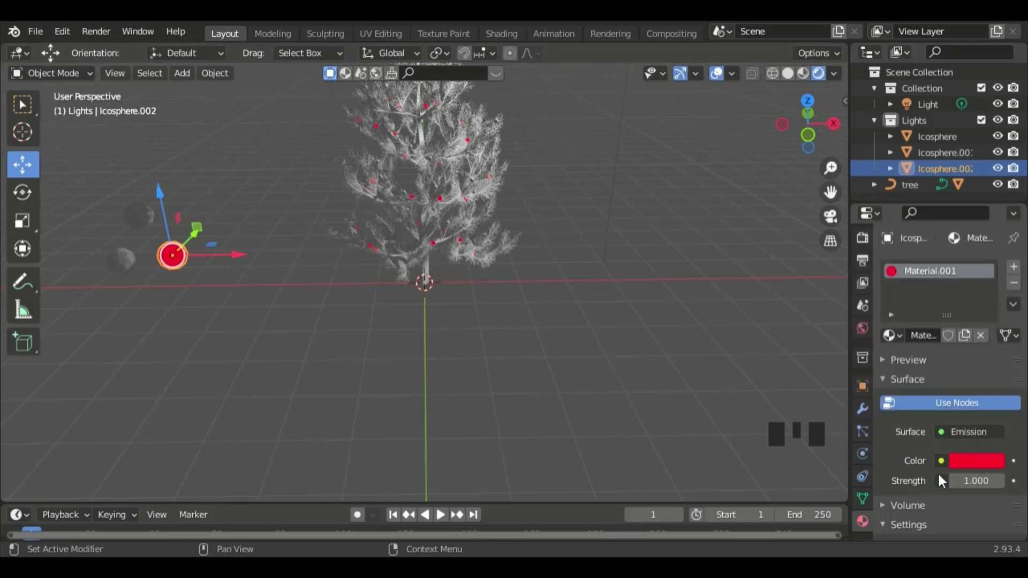
click(986, 481)
text(5)
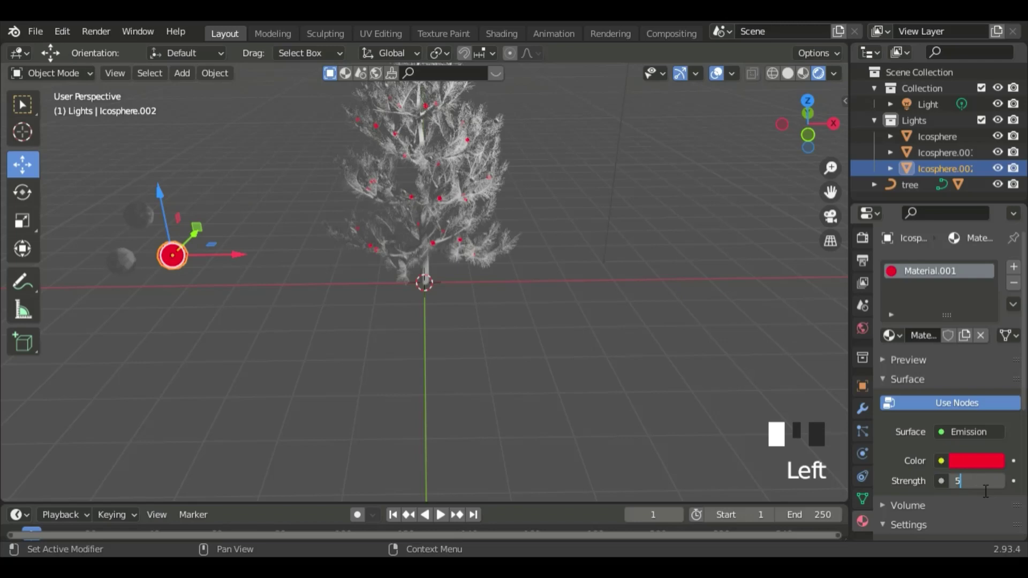
key(Return)
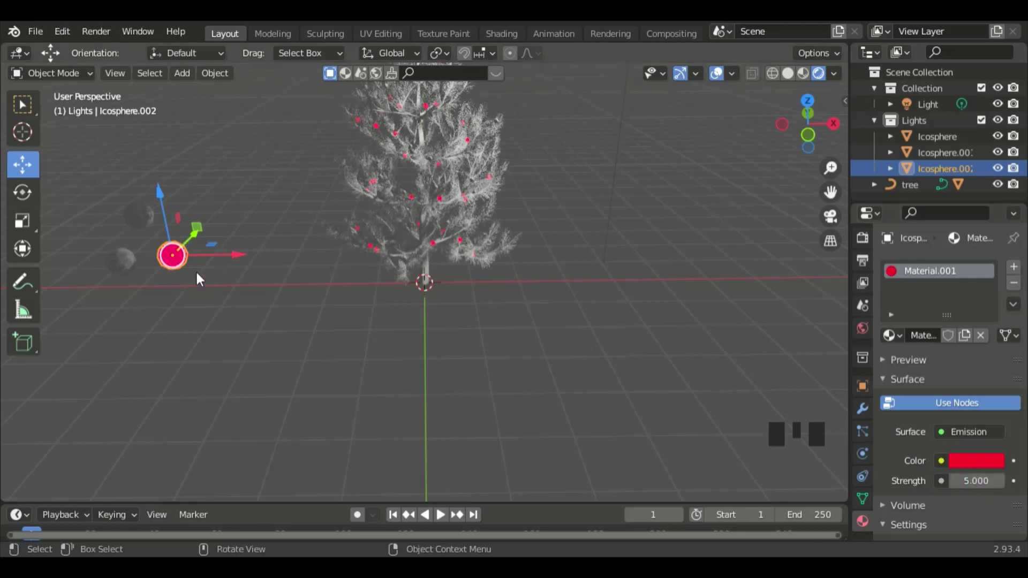
- Give Icosphere.001 a new green Emission material with strength 5
click(145, 212)
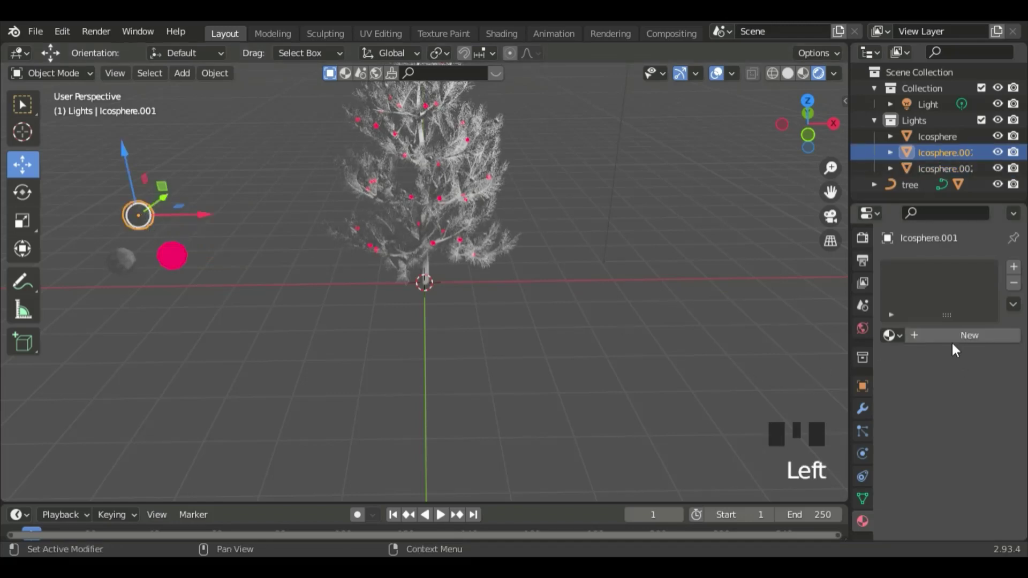
click(965, 336)
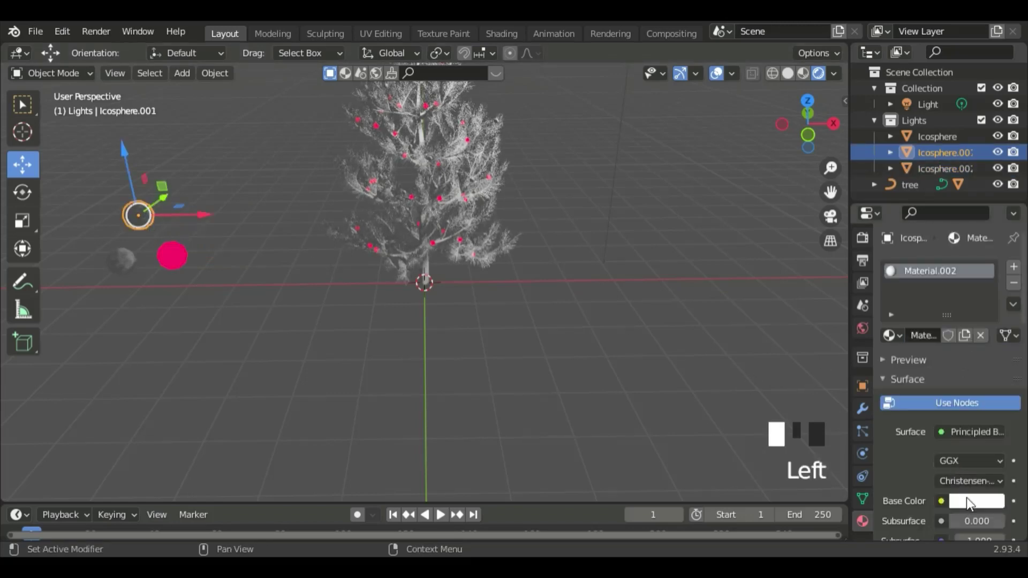
click(967, 500)
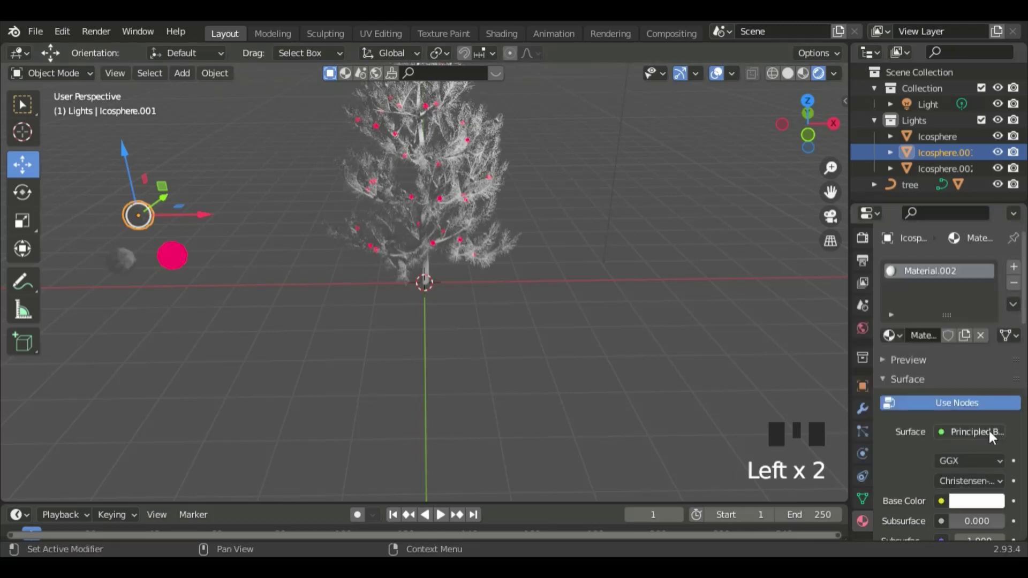
click(988, 432)
click(801, 111)
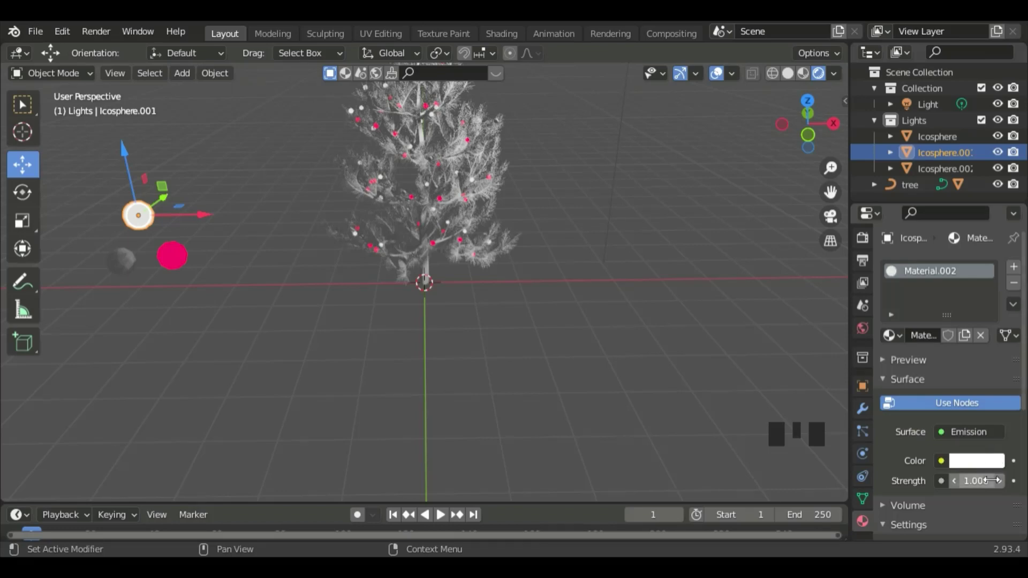
click(979, 462)
drag(949, 280, 862, 275)
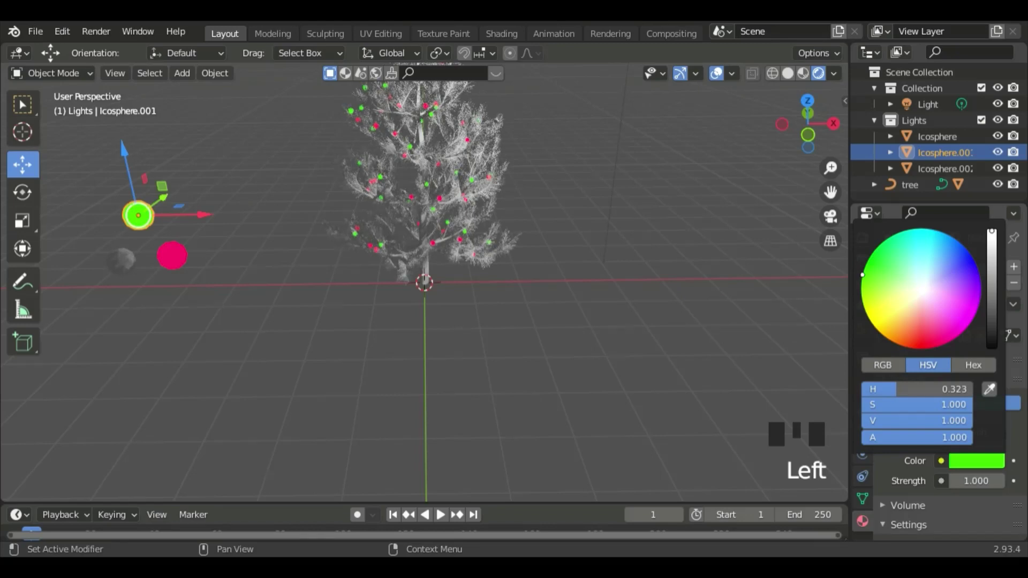
click(984, 484)
text(5)
key(Return)
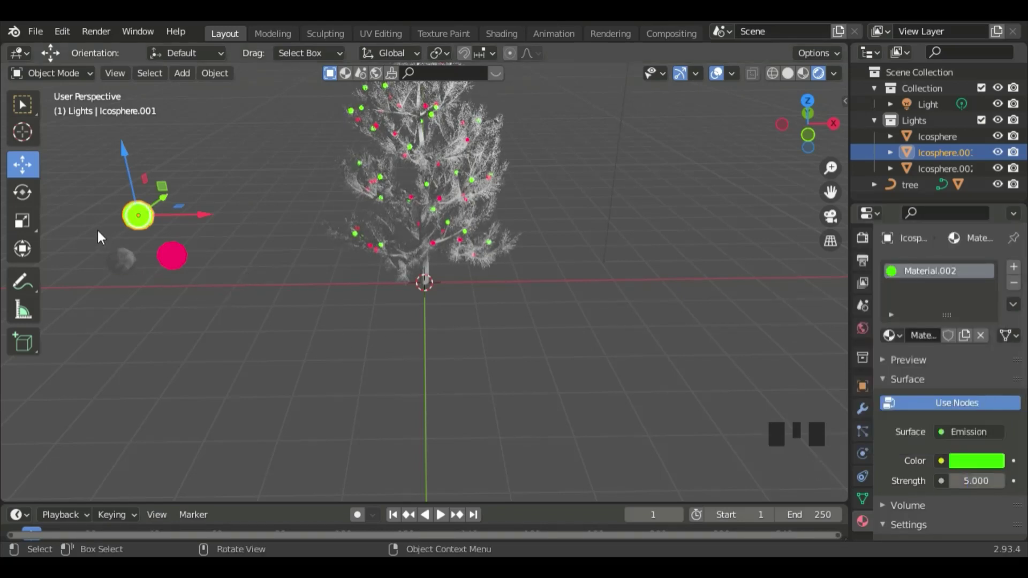
- Give the Icosphere a new blue-violet Emission material (Material.003) with strength 5
click(113, 263)
click(975, 337)
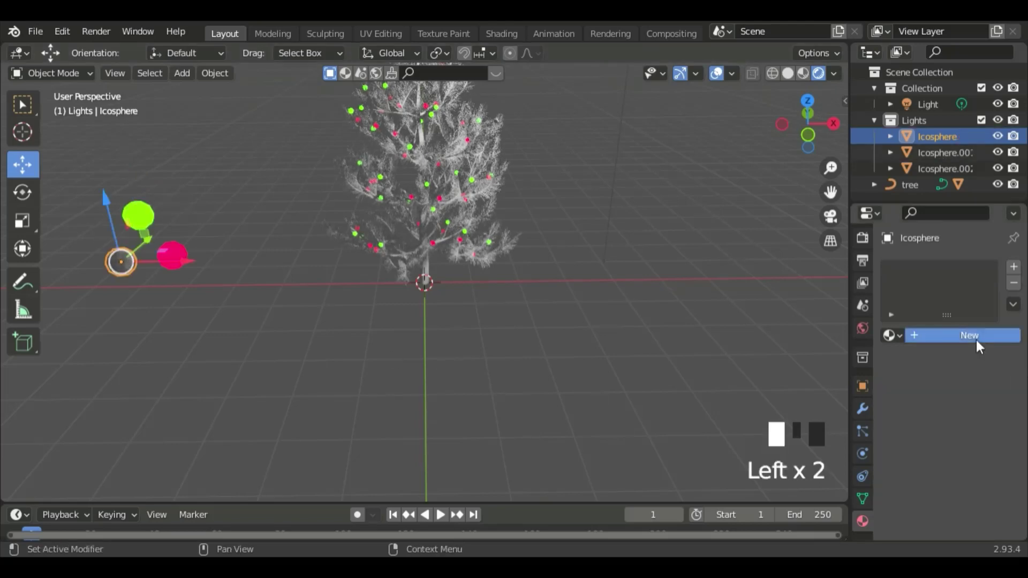
drag(974, 433, 836, 106)
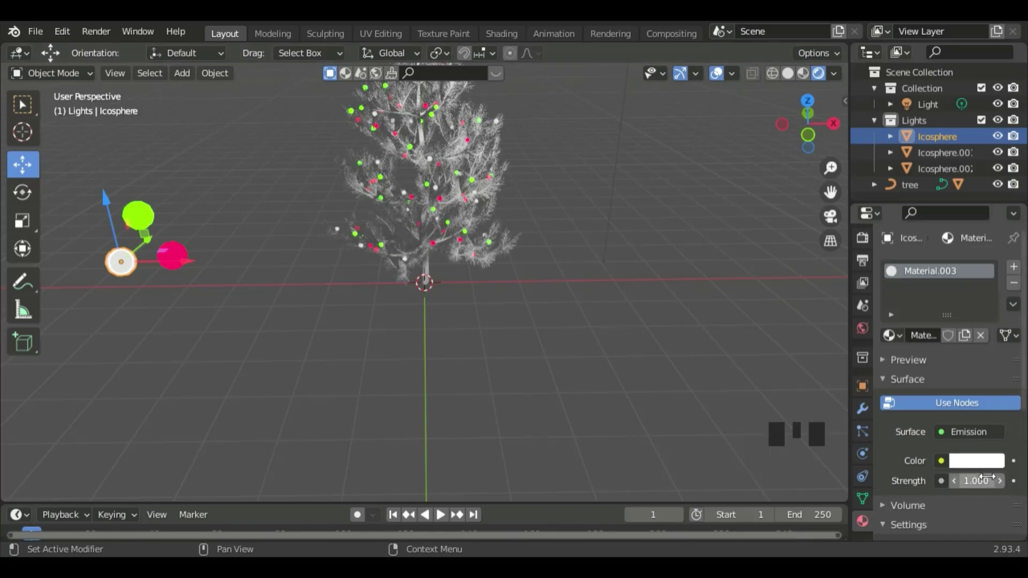
click(976, 463)
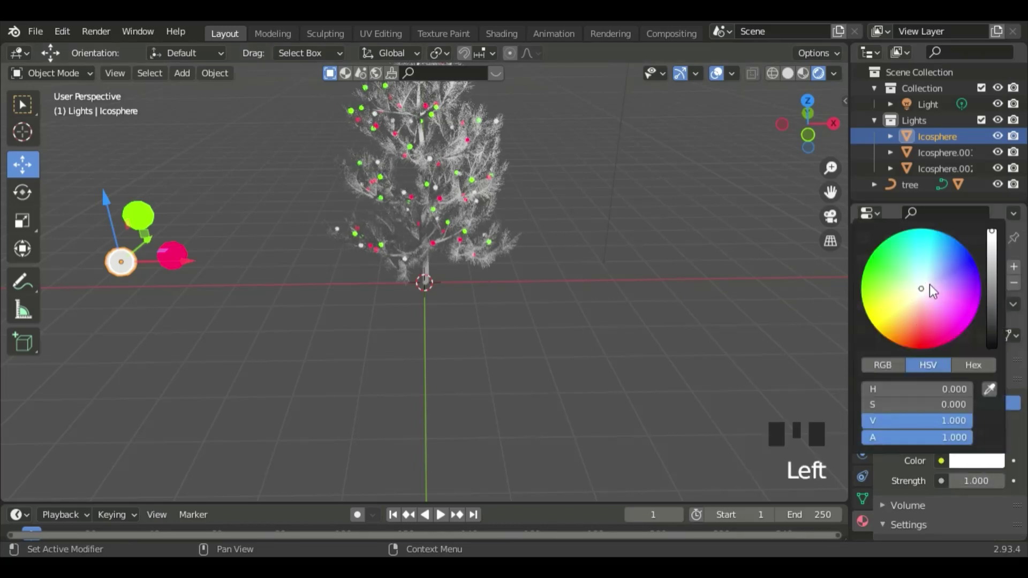
drag(932, 280, 981, 294)
click(985, 482)
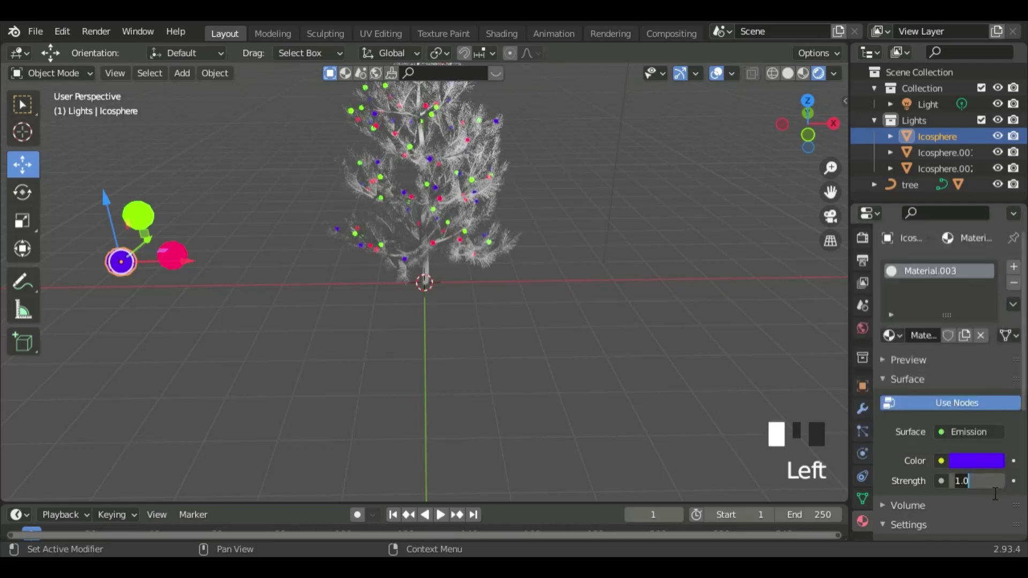
text(5)
key(Return)
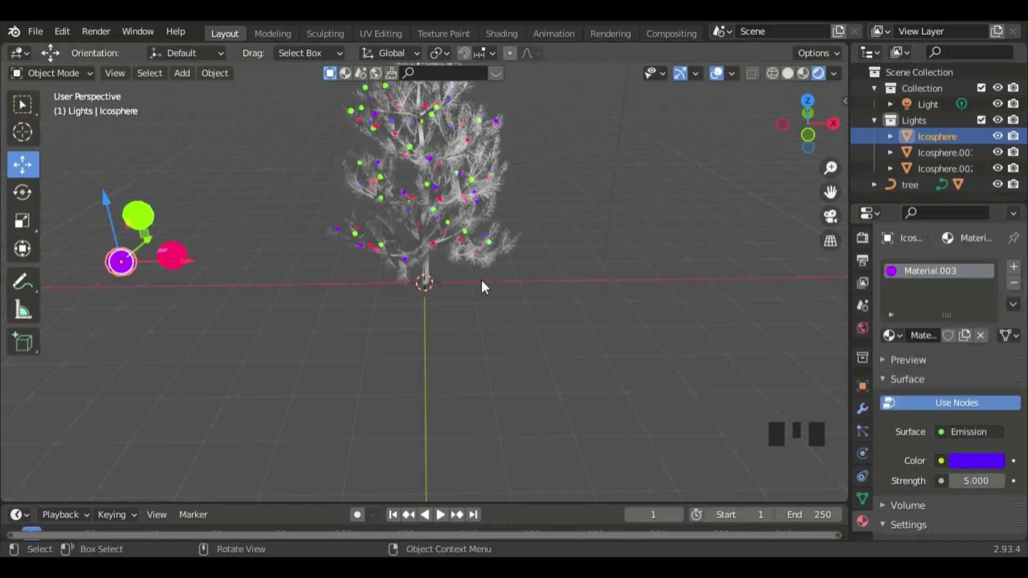
middle_drag(360, 346, 430, 274)
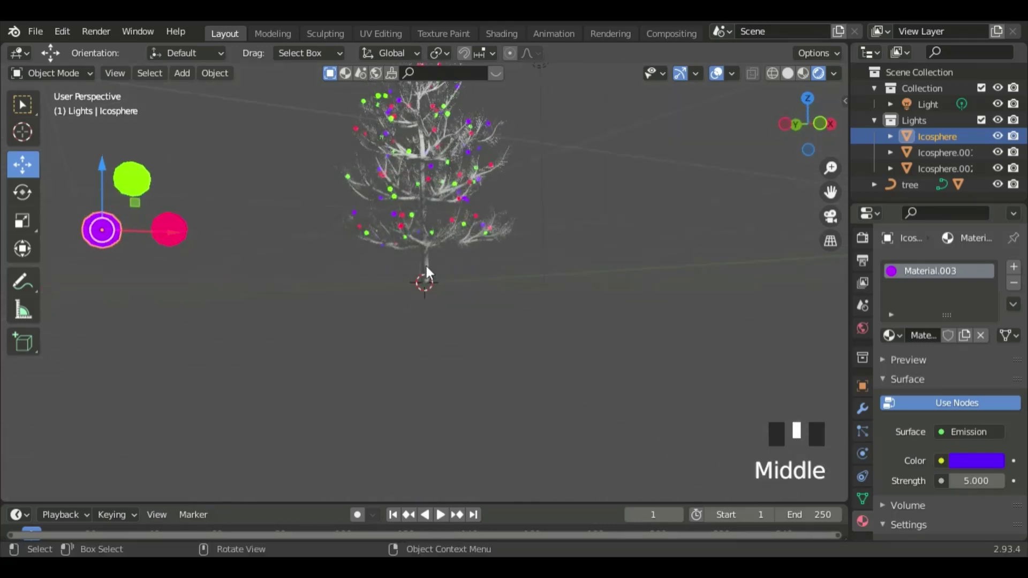
- Add Material.004 to the tree with an orange-red base colour darkened to Value about 0.1
click(423, 255)
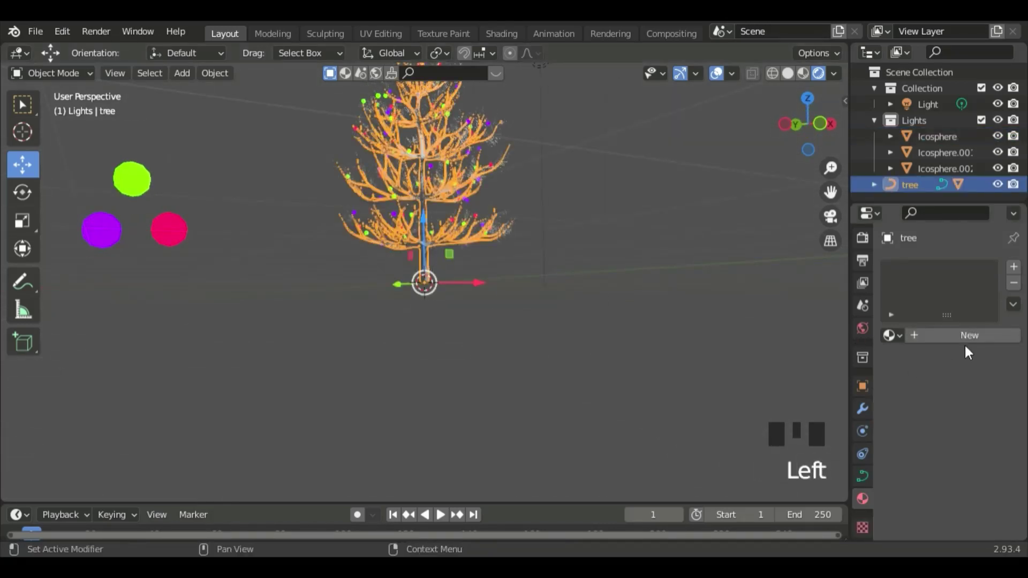
click(966, 336)
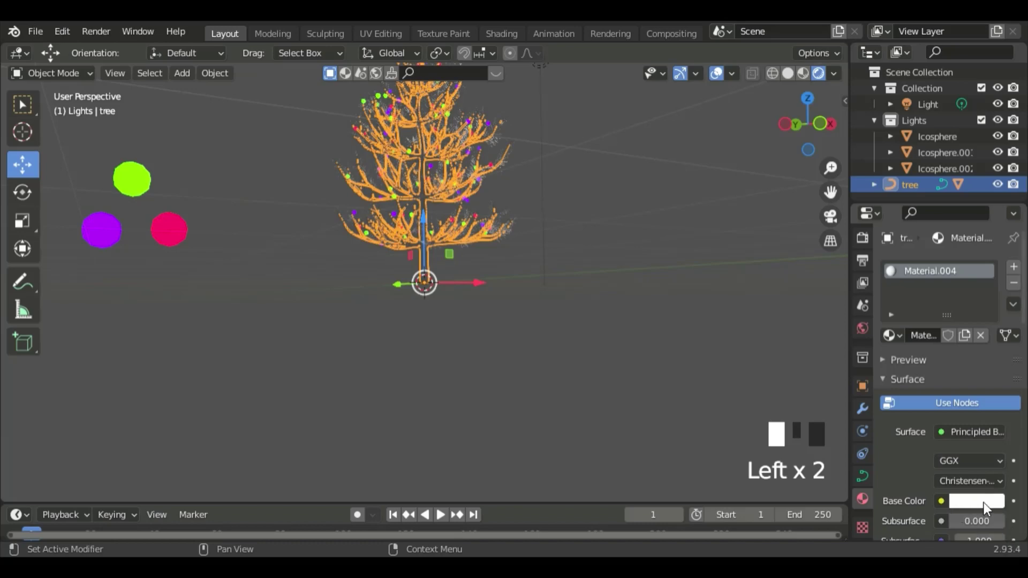
click(985, 502)
click(904, 387)
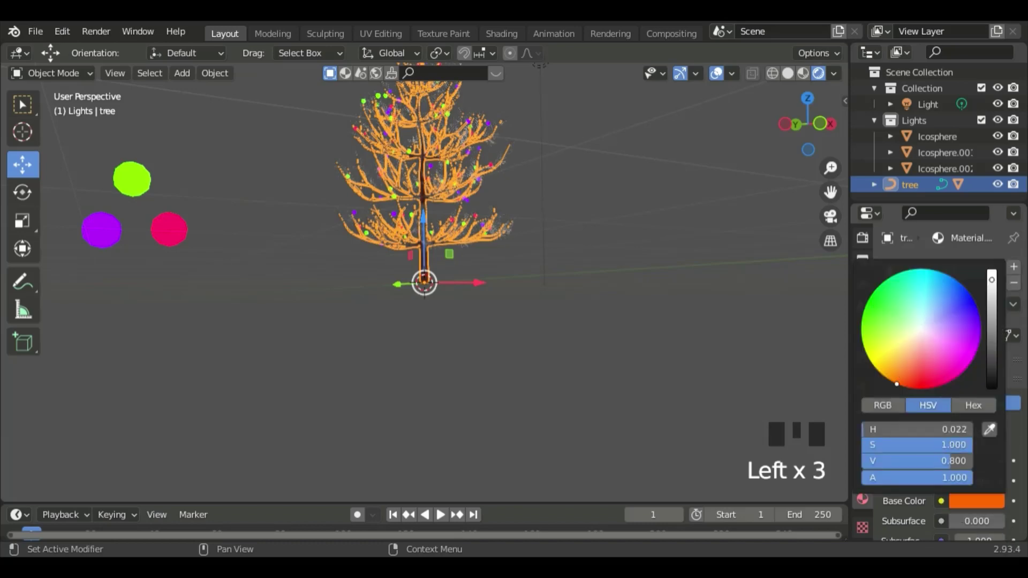
click(992, 345)
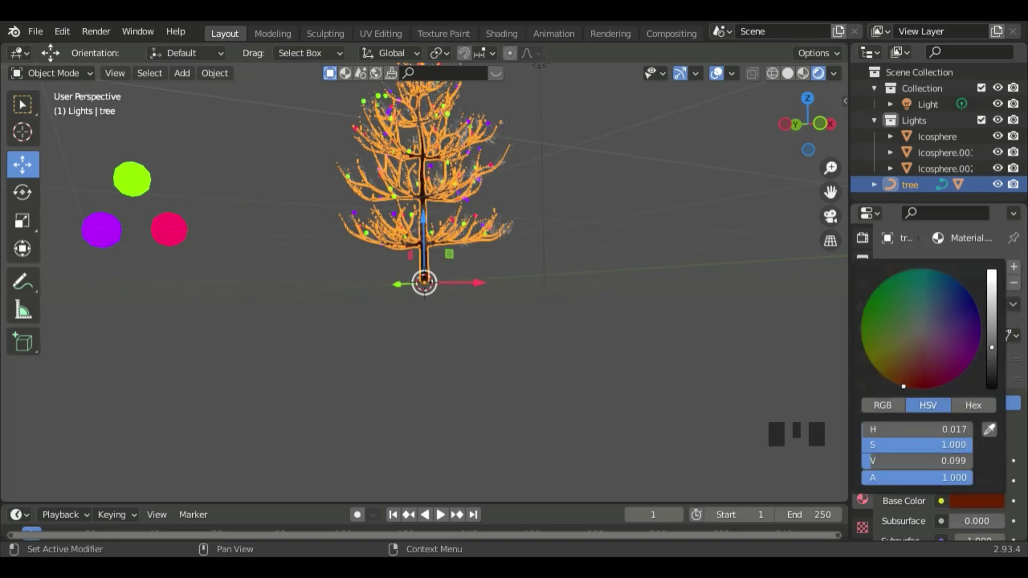
click(740, 352)
middle_drag(740, 352, 423, 183)
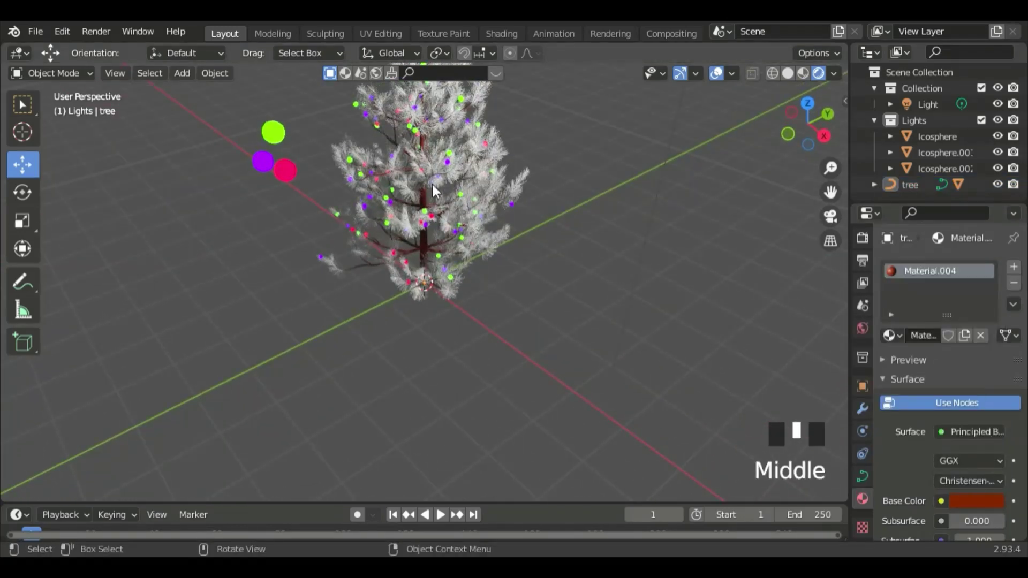
- Add Material.005 to the leaves with a green base colour darkened to Value 0.227
click(439, 186)
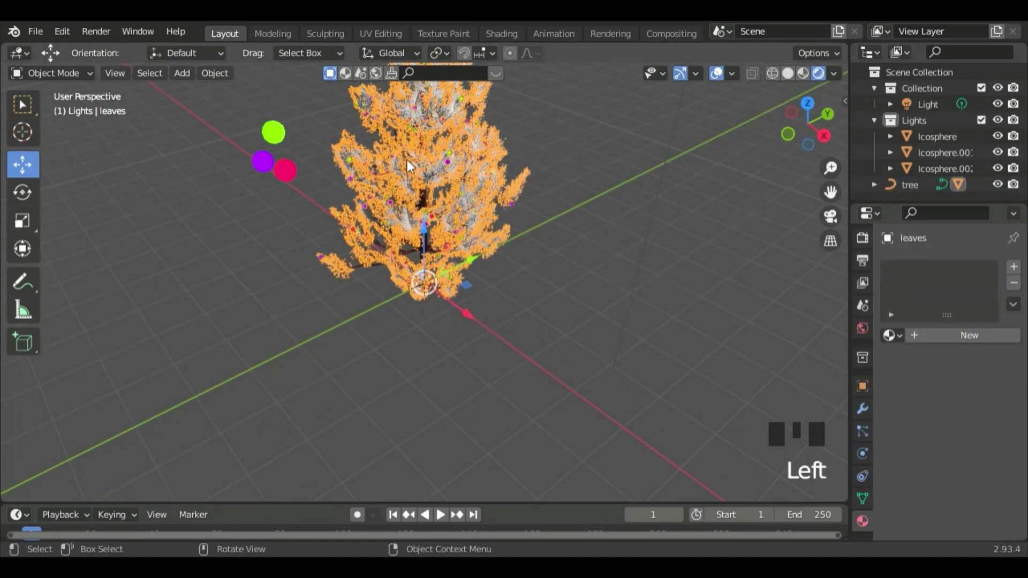
click(972, 337)
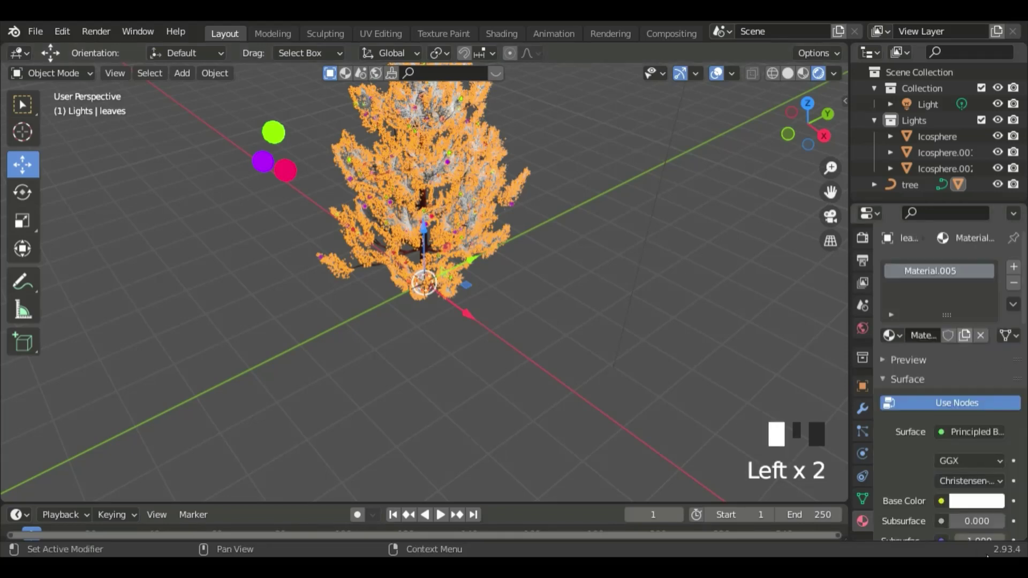
click(980, 501)
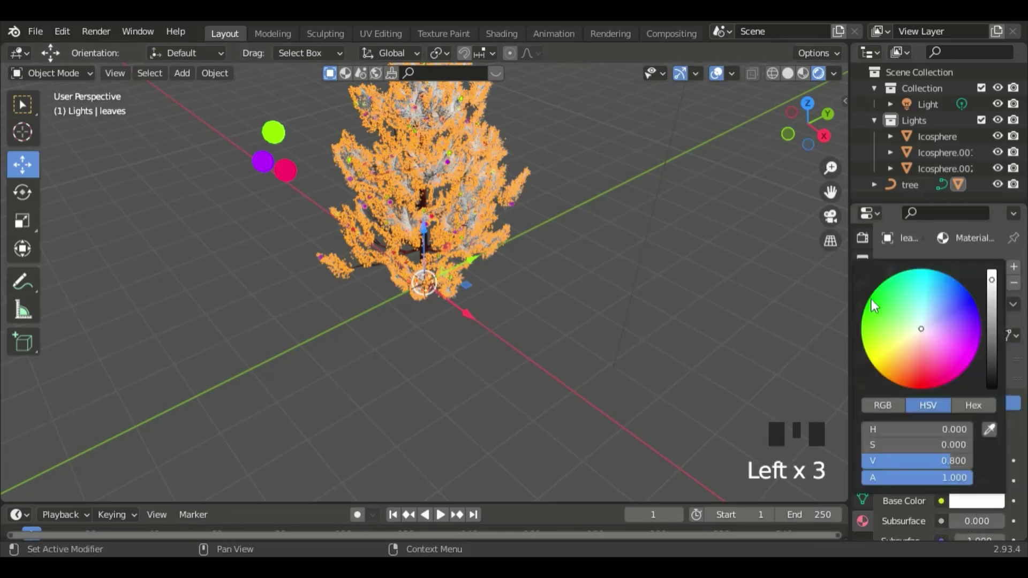
drag(889, 317, 865, 309)
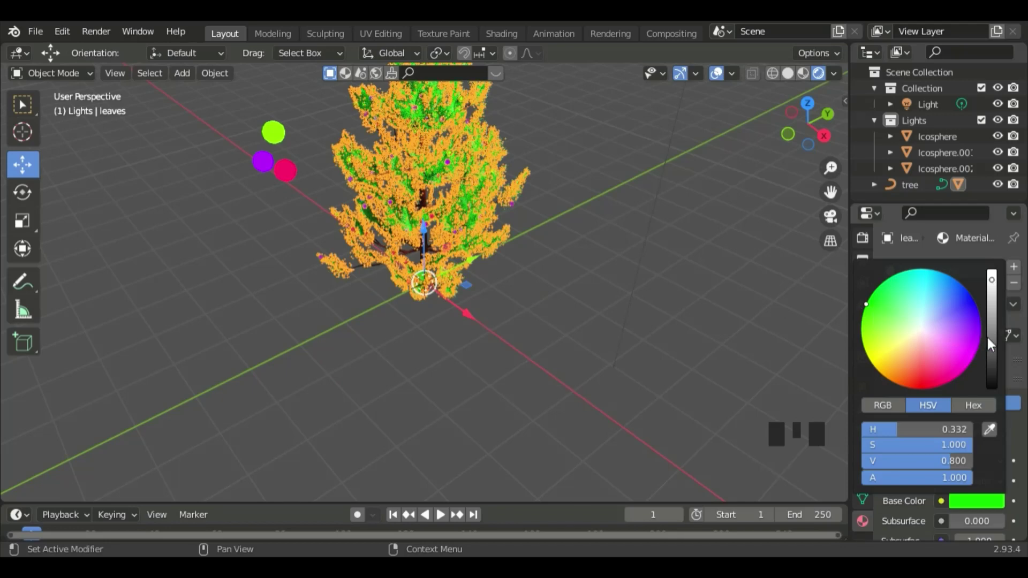
drag(993, 323, 991, 327)
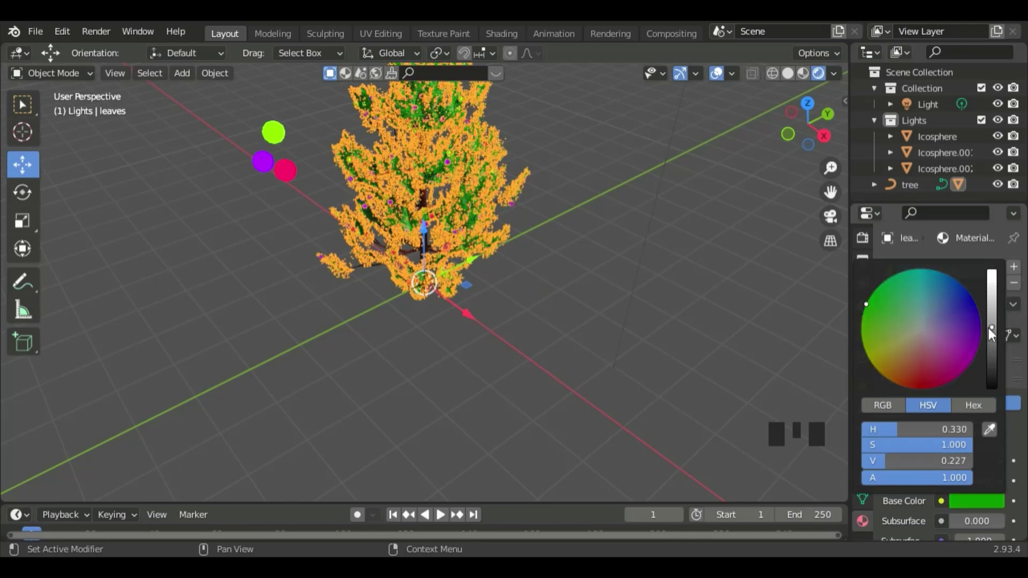
click(704, 339)
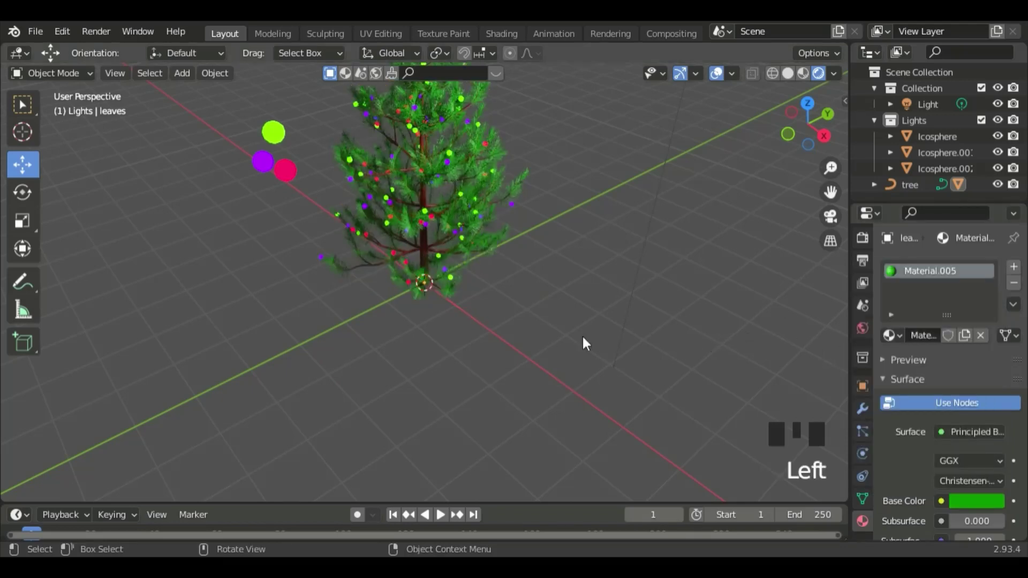
middle_drag(573, 340, 660, 294)
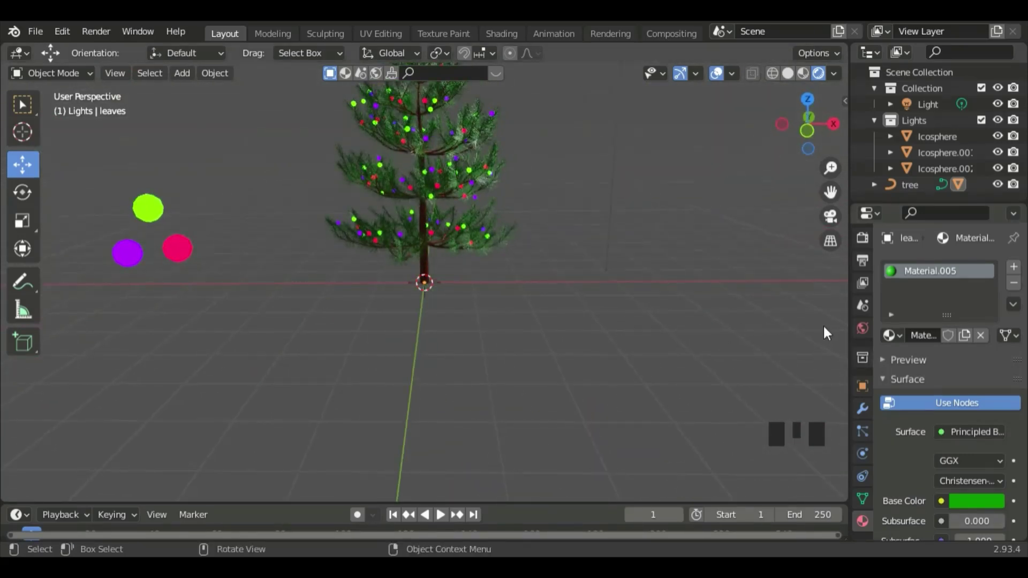
- Tick Ambient Occlusion and Bloom in the Eevee Render Properties
click(863, 242)
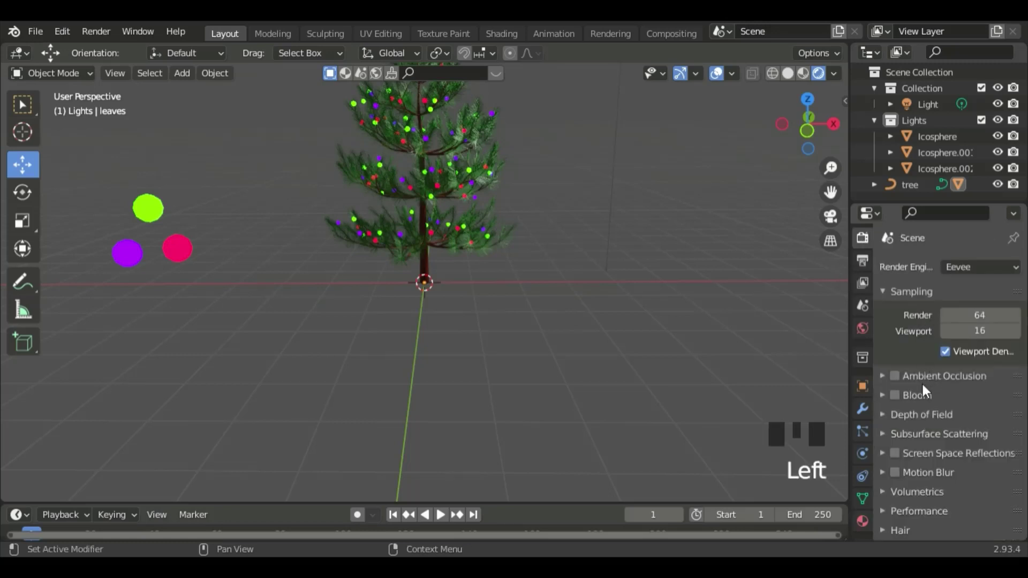
click(893, 376)
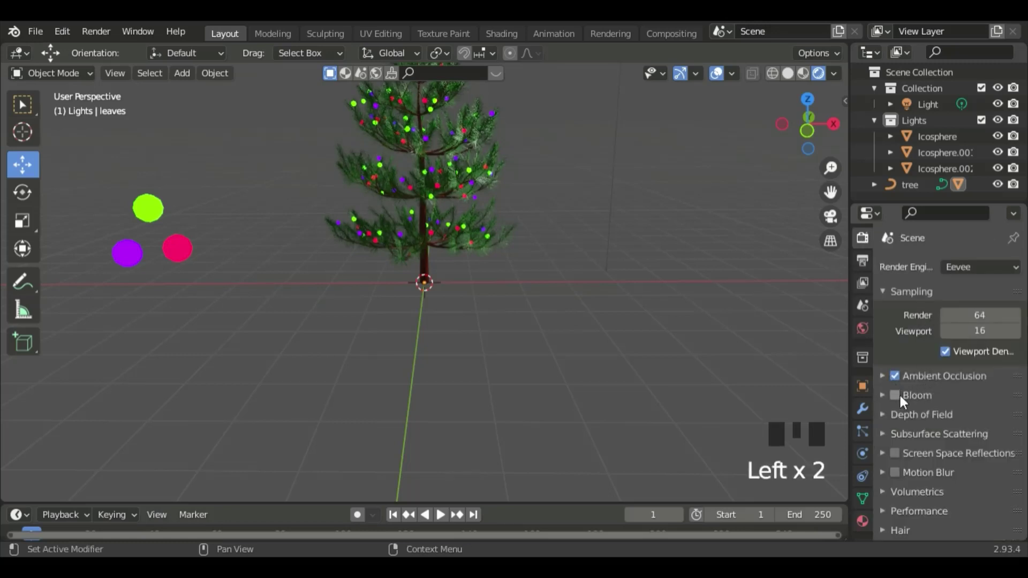
click(895, 395)
middle_drag(341, 407, 307, 380)
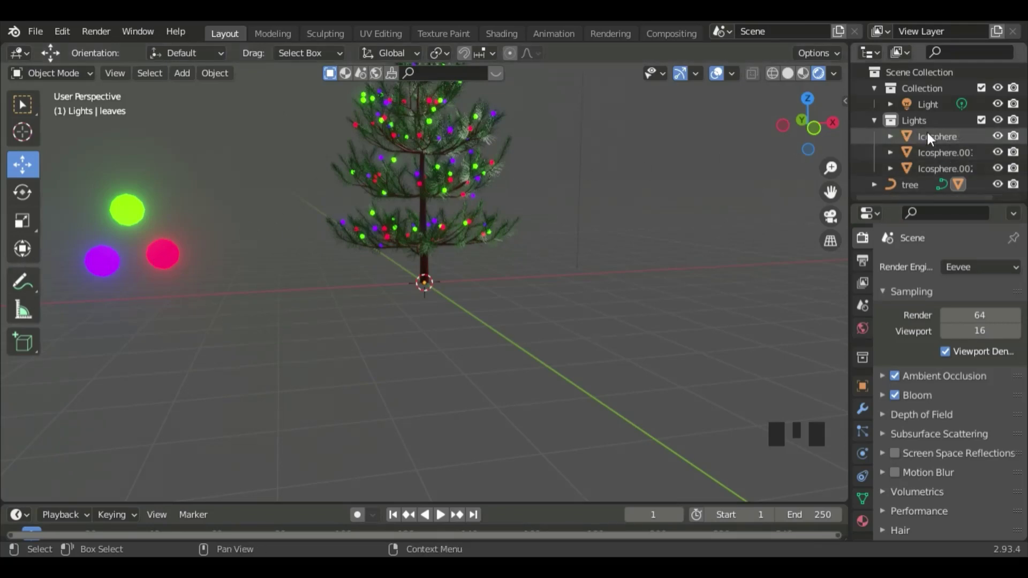
- Exclude the Lights collection in the Outliner so its source spheres disappear
click(981, 120)
middle_drag(394, 366, 325, 339)
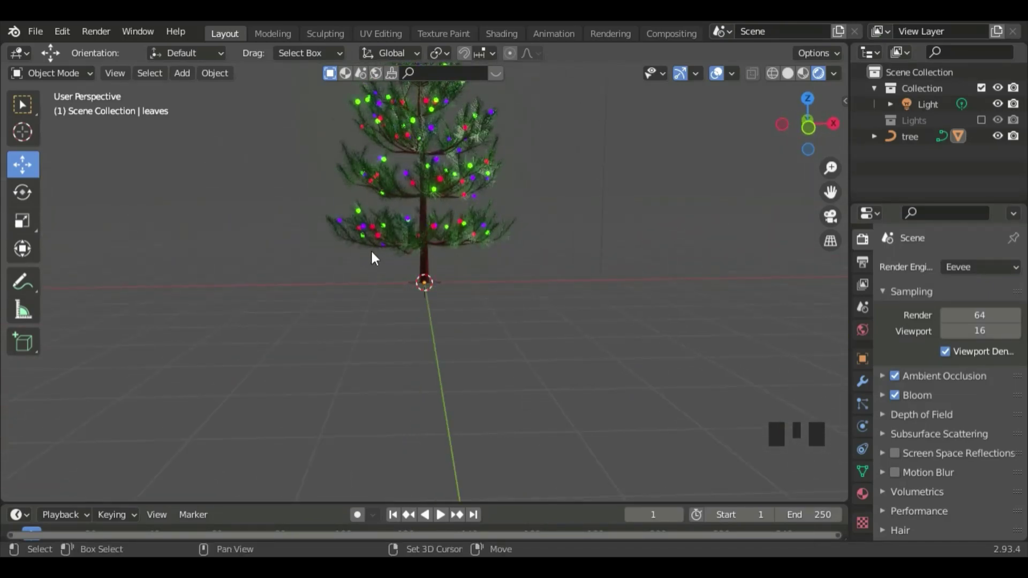
key(shift+a)
- Add a plane at the tree's base and scale it up to cover the ground
mouse_move(355, 228)
click(423, 228)
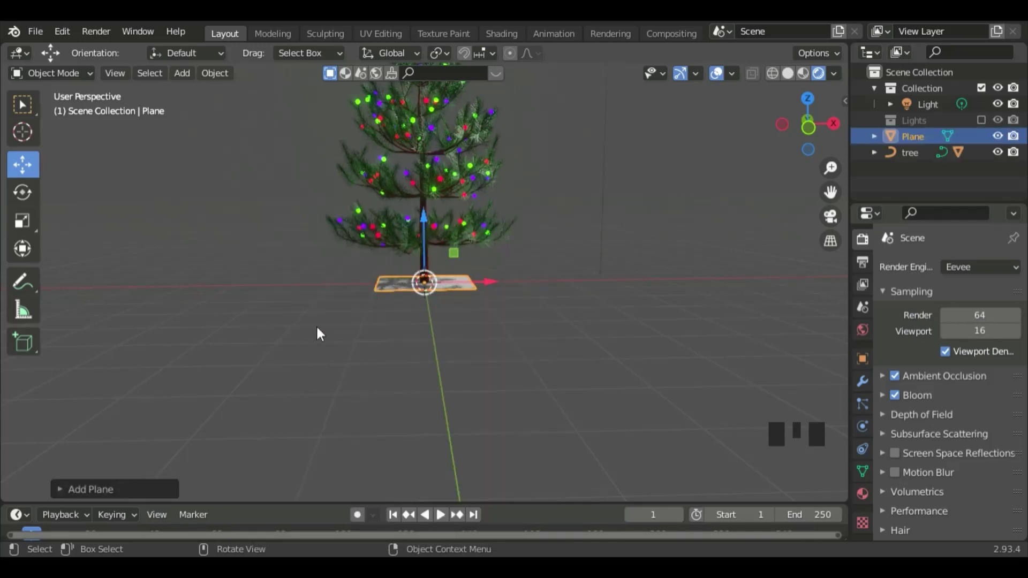
key(s)
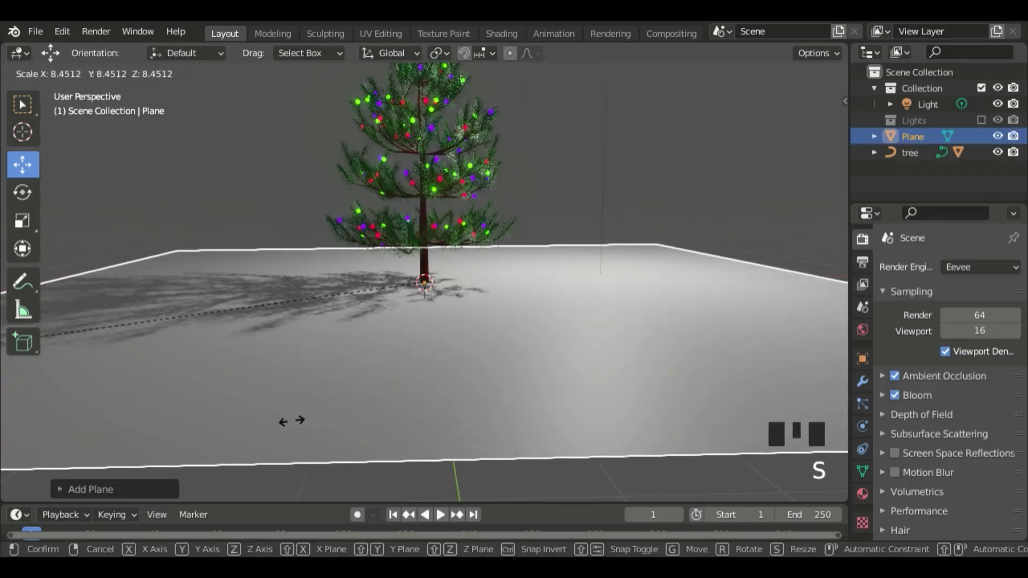
click(290, 421)
middle_drag(222, 407, 384, 468)
scroll(497, 423, down, 4)
- In Edit Mode, extrude the plane's left edge 9.766 m upward into a backdrop wall
key(Tab)
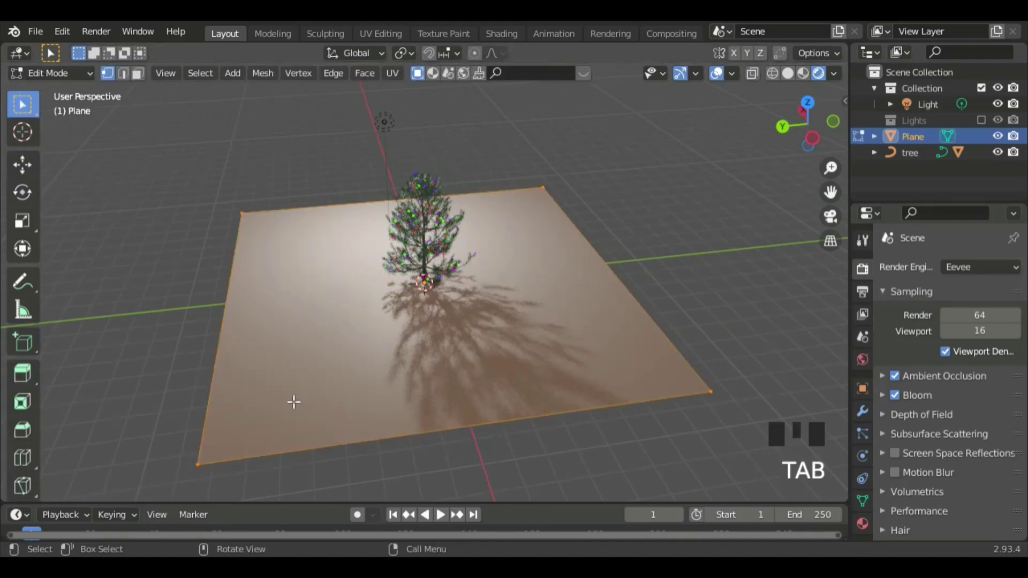
key(2)
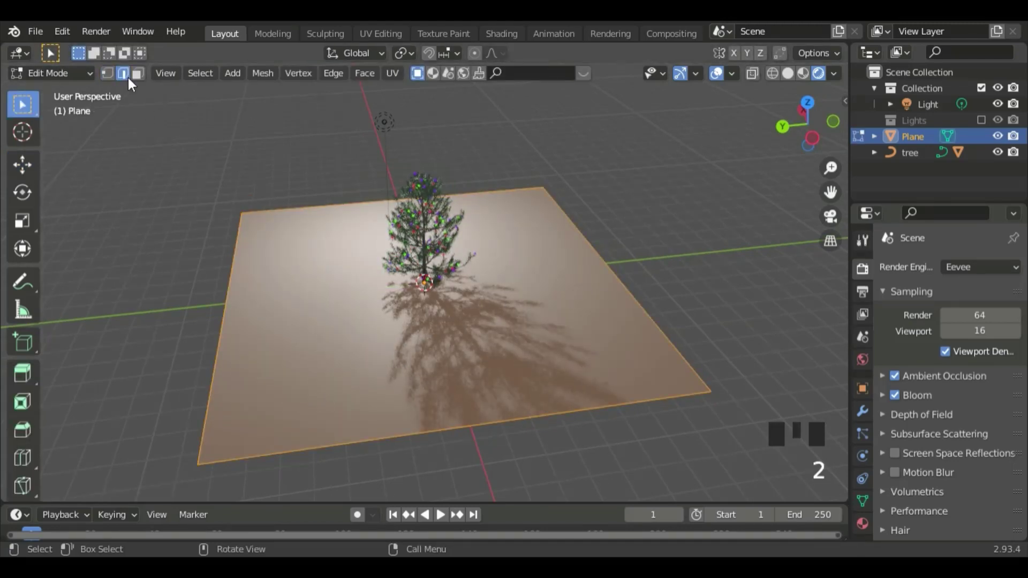
click(230, 331)
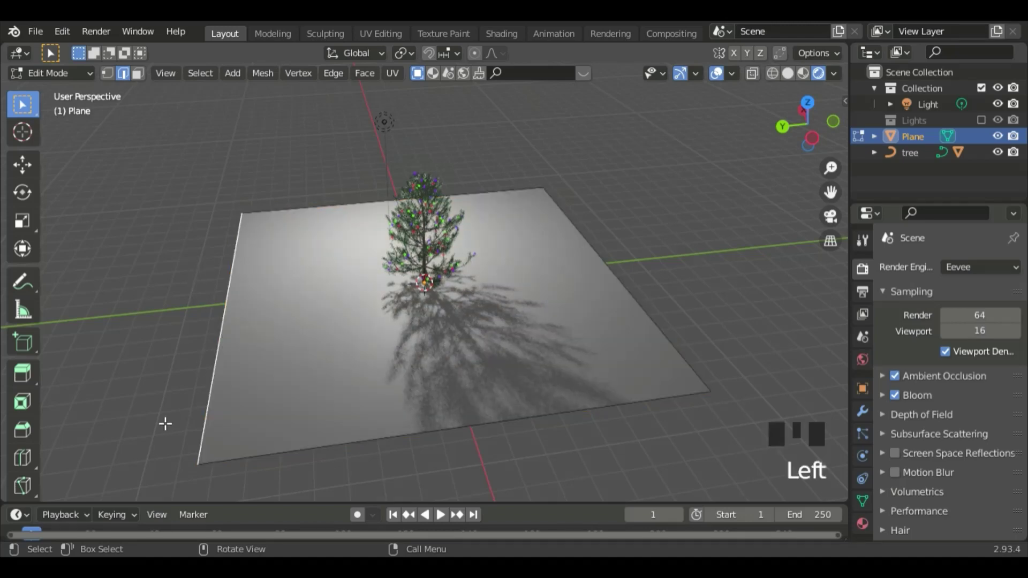
mouse_move(166, 424)
middle_down()
mouse_move(156, 412)
mouse_move(166, 411)
middle_up()
key(e)
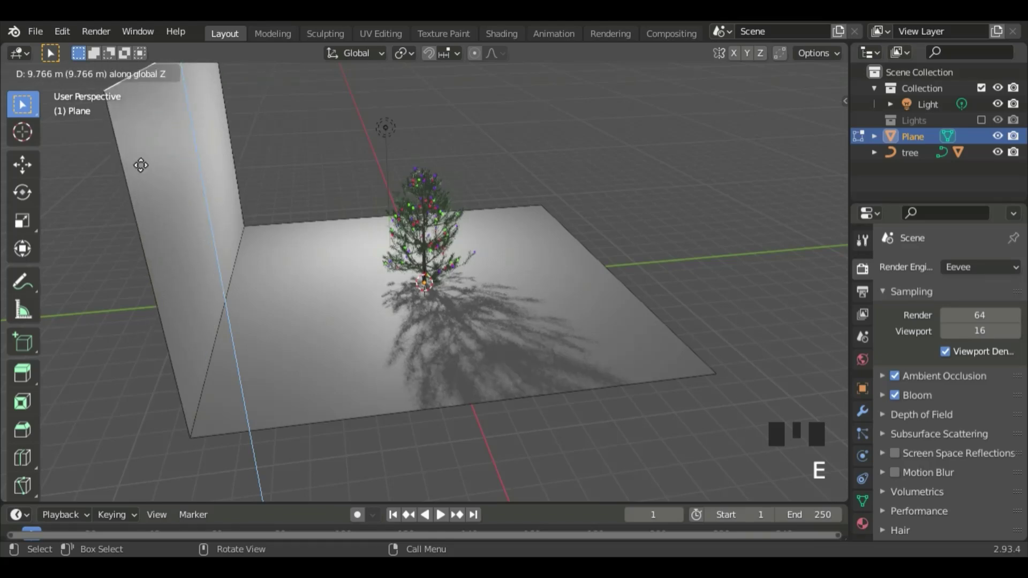
click(143, 162)
- Add a Bevel modifier to the backdrop with Amount 0.39 m and 12 segments
key(Tab)
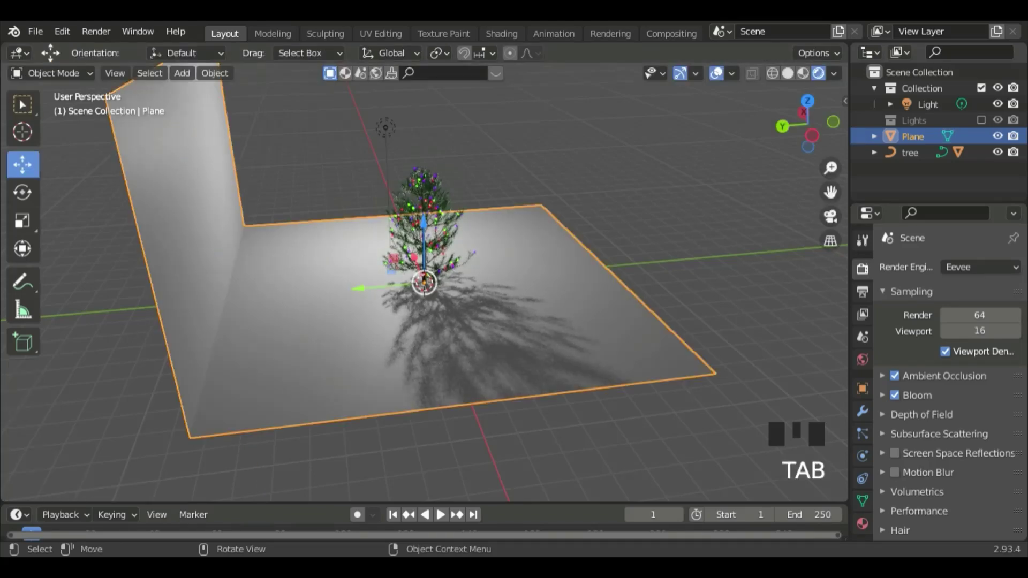
click(862, 411)
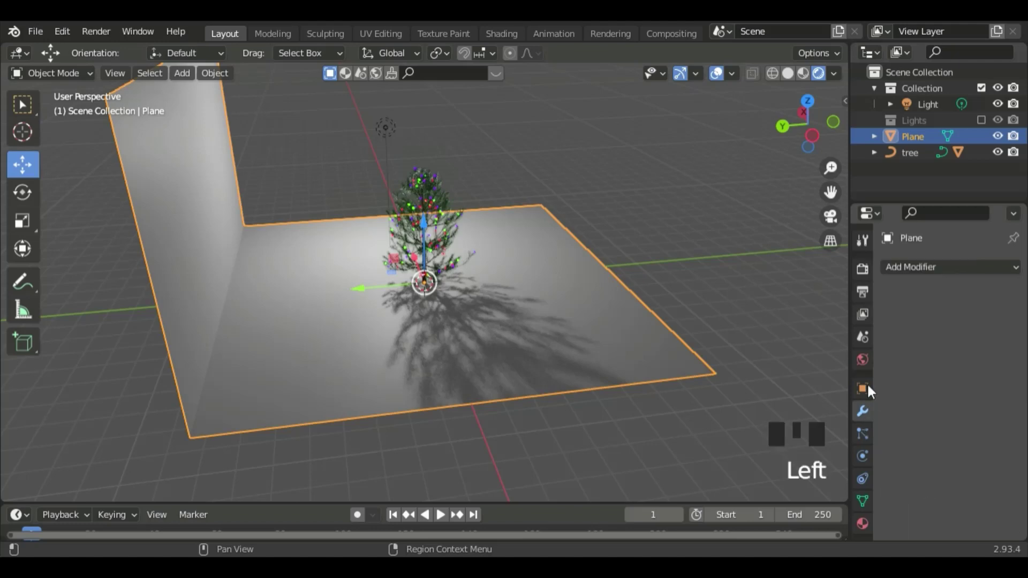
click(921, 264)
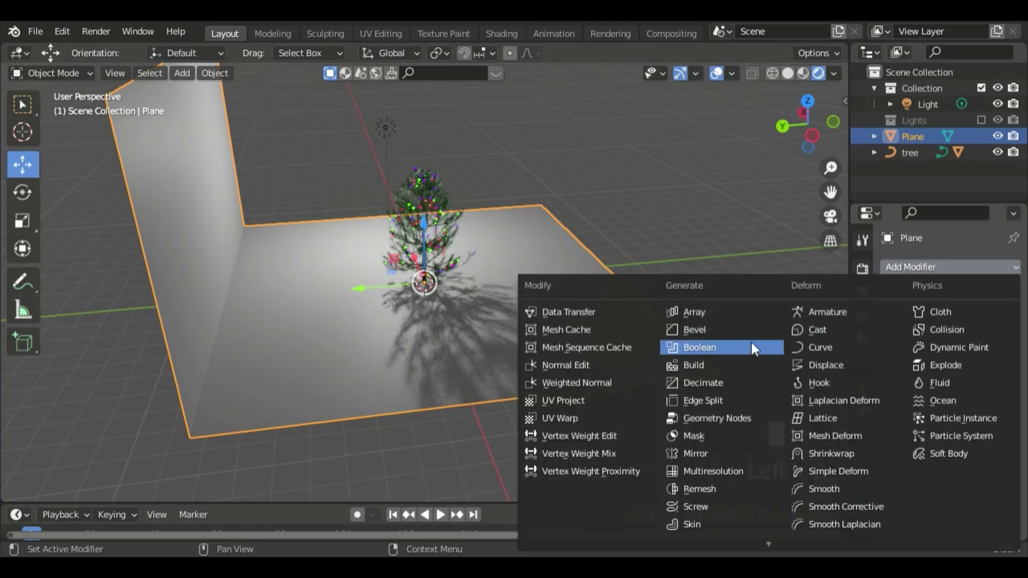
click(744, 328)
middle_drag(234, 345, 231, 343)
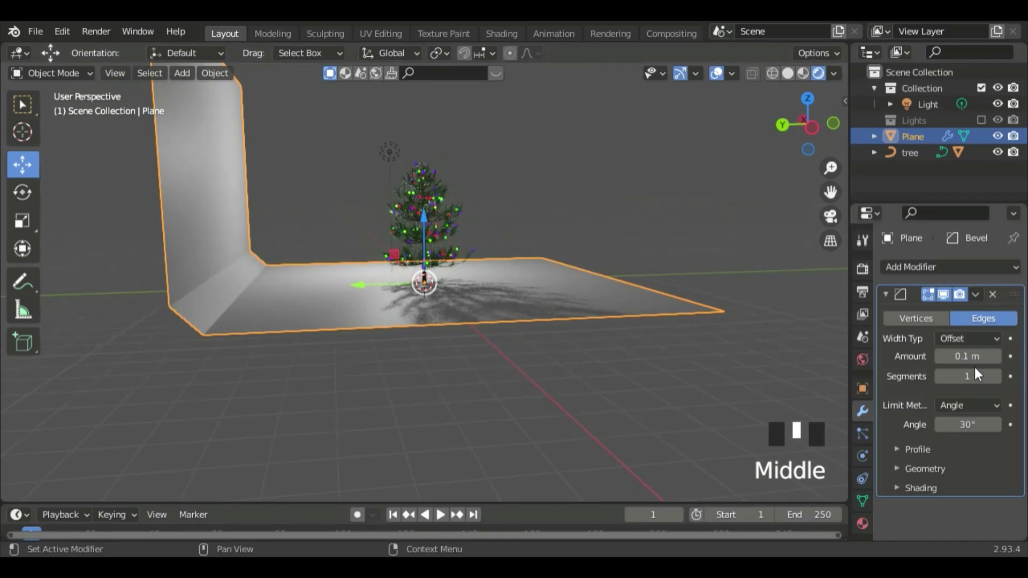
click(967, 356)
drag(967, 356, 1007, 356)
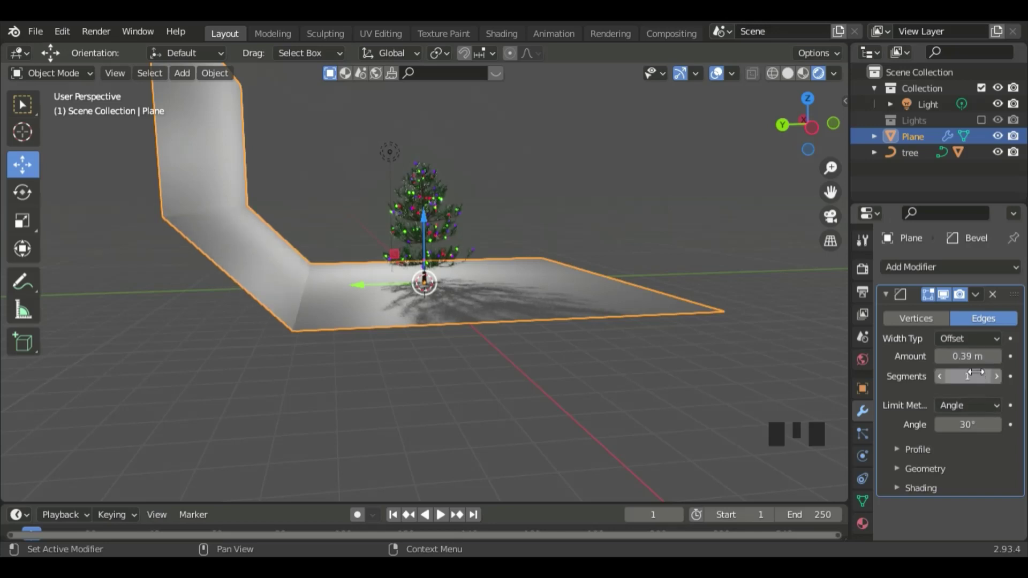
click(984, 380)
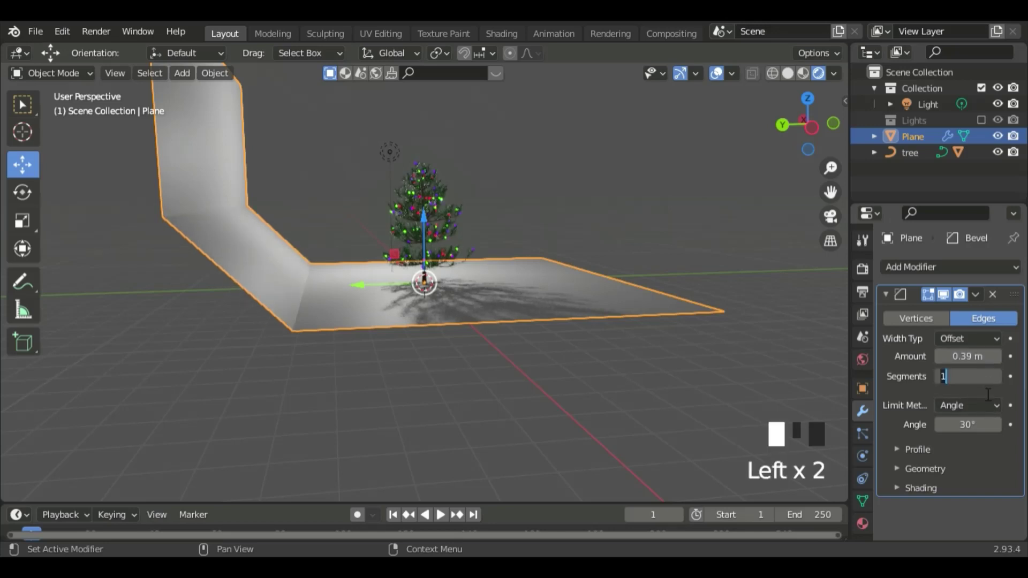
text(12)
key(Return)
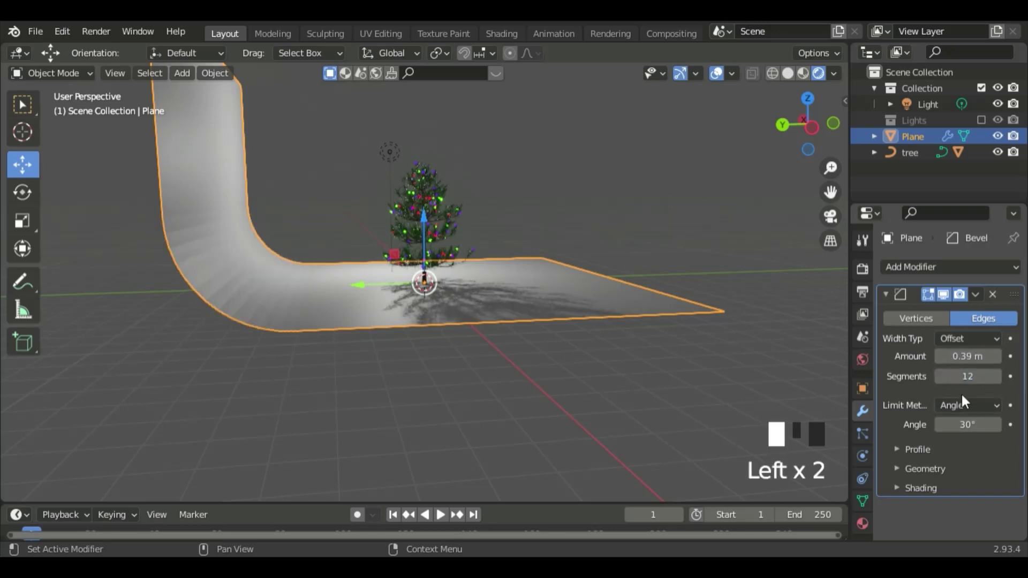
- Apply Shade Smooth to the backdrop
right_click(275, 277)
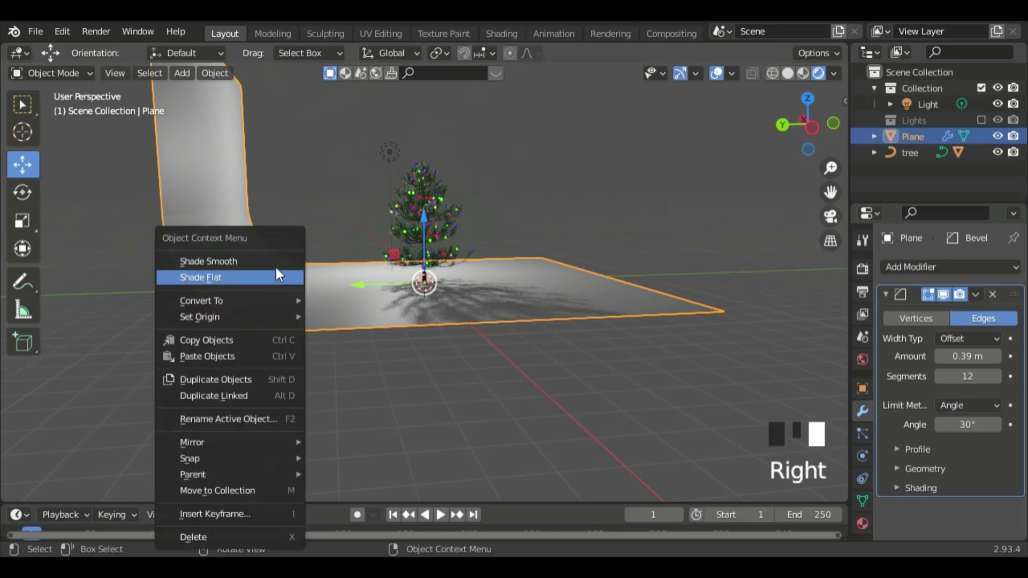
click(263, 261)
middle_drag(211, 300, 38, 321)
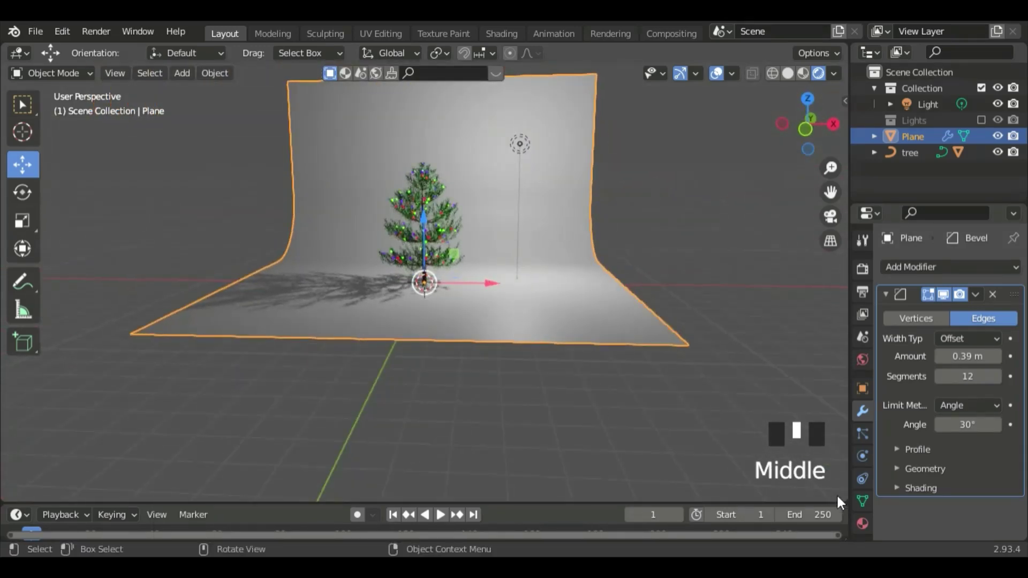
click(863, 523)
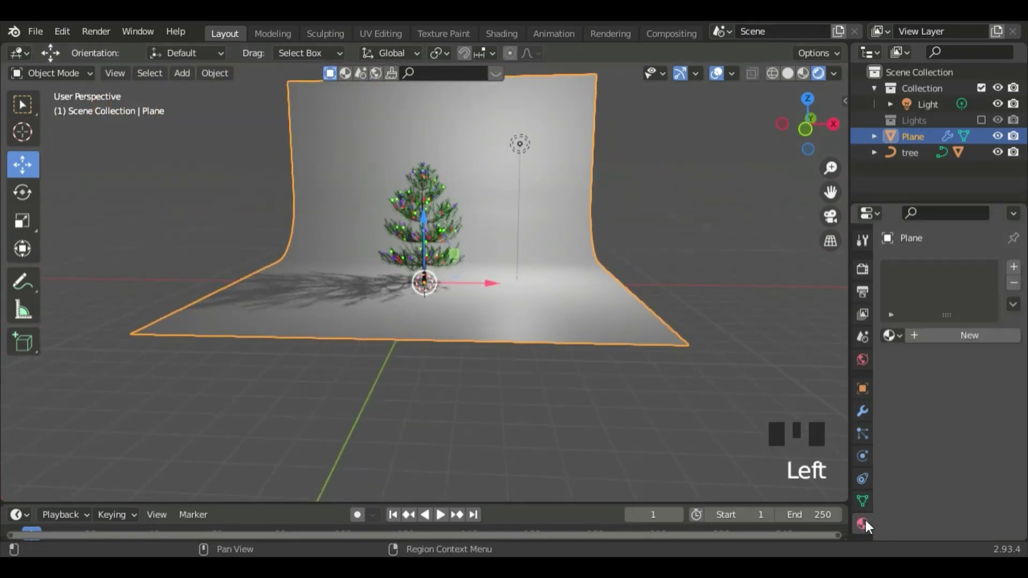
click(955, 337)
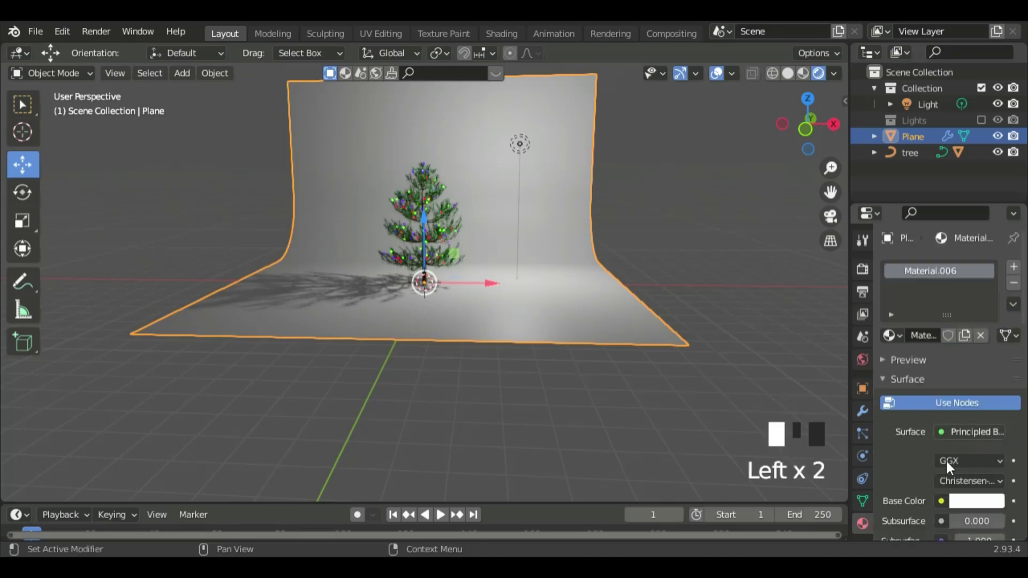
click(974, 504)
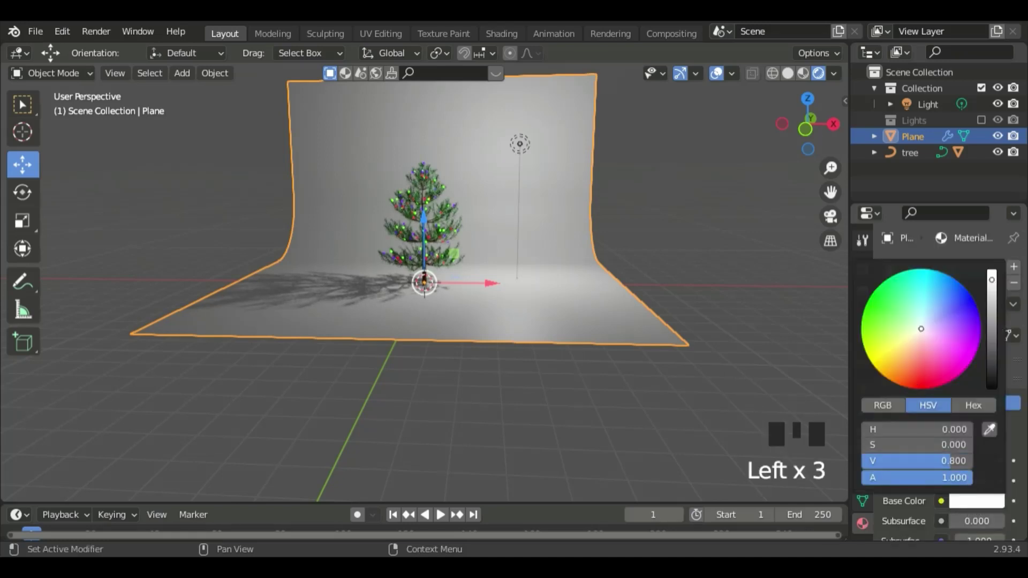
drag(921, 328, 897, 384)
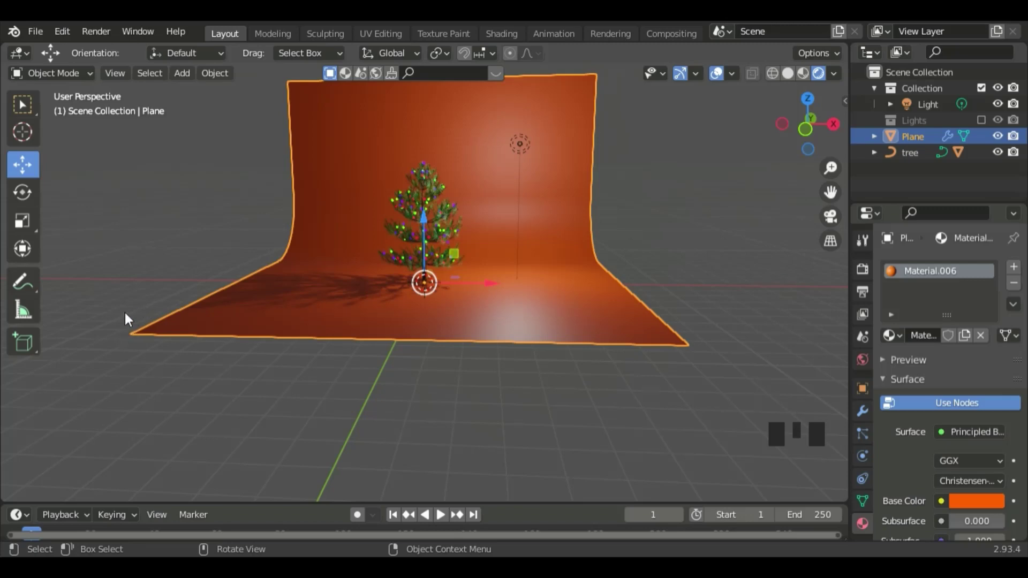
middle_drag(129, 320, 170, 317)
- Add an Area light, raise it along Z above the tree, and scale it larger
key(shift+a)
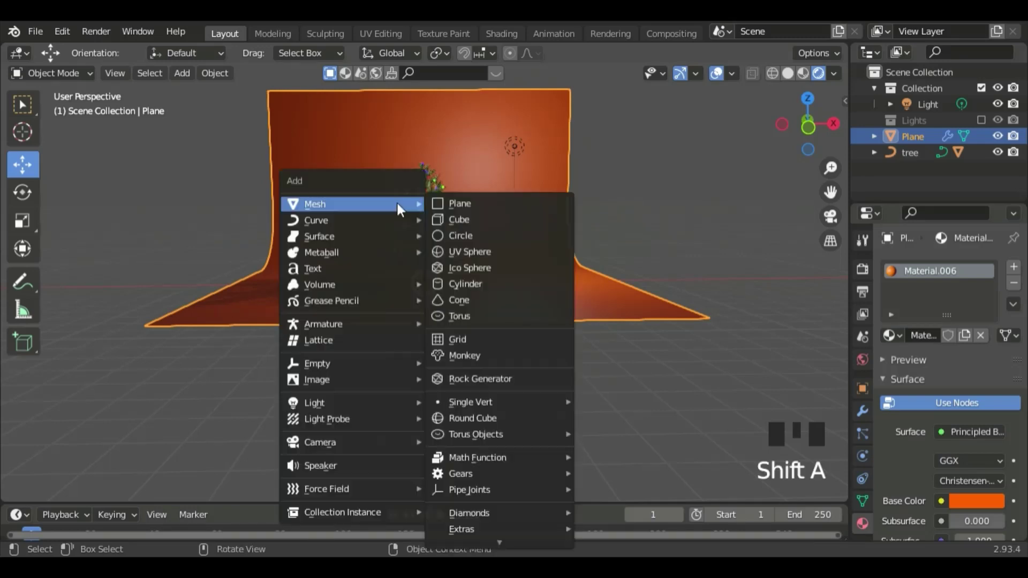
mouse_move(373, 406)
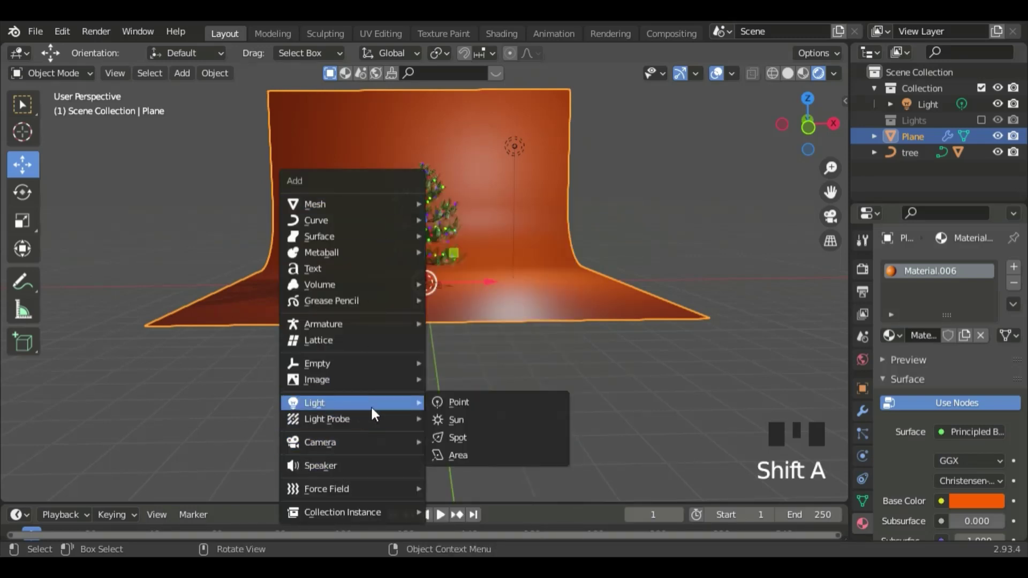
click(482, 456)
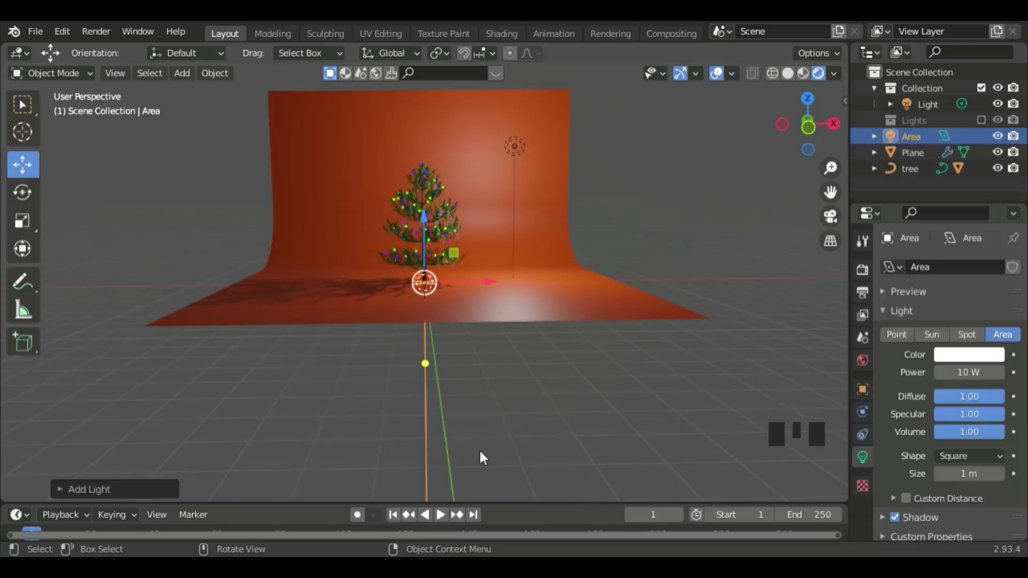
key(g)
key(z)
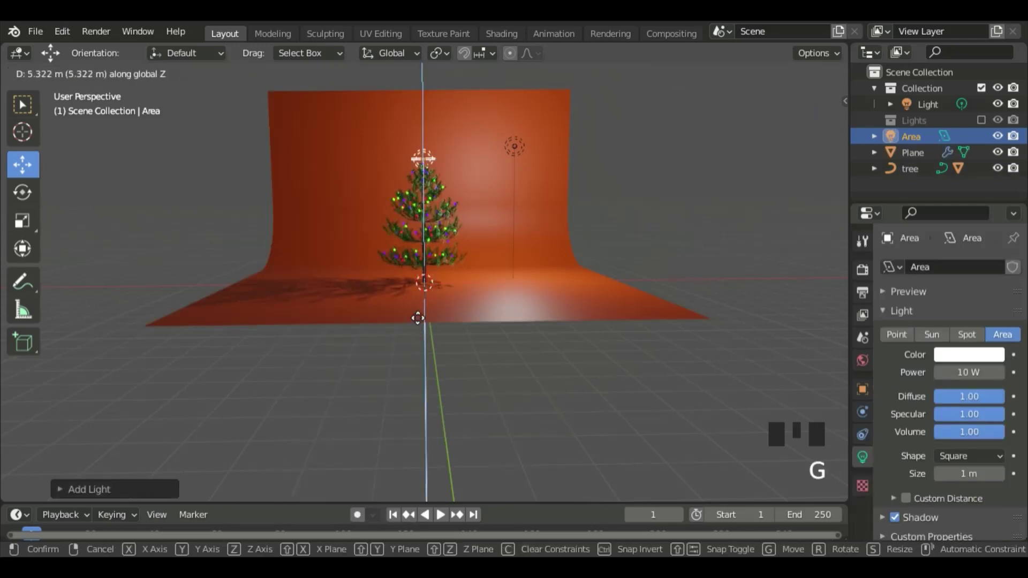
click(409, 299)
key(s)
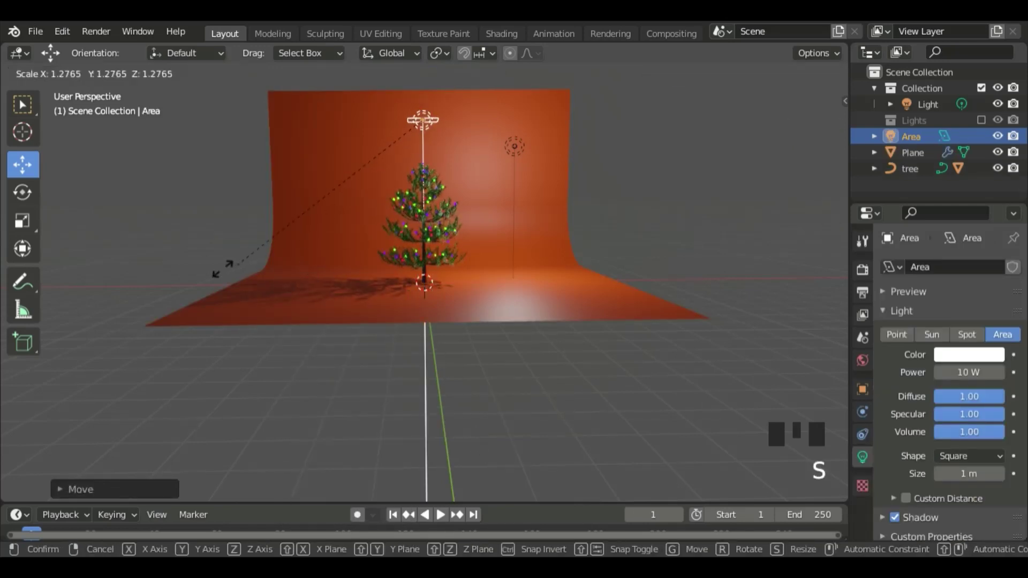
click(248, 252)
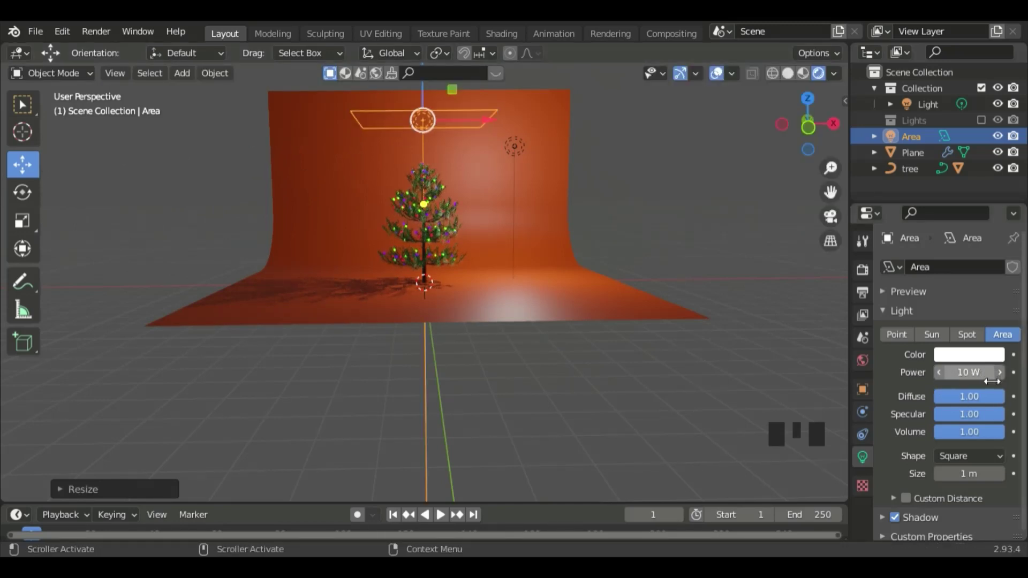
- Set the area light's Power to 100 W
click(992, 380)
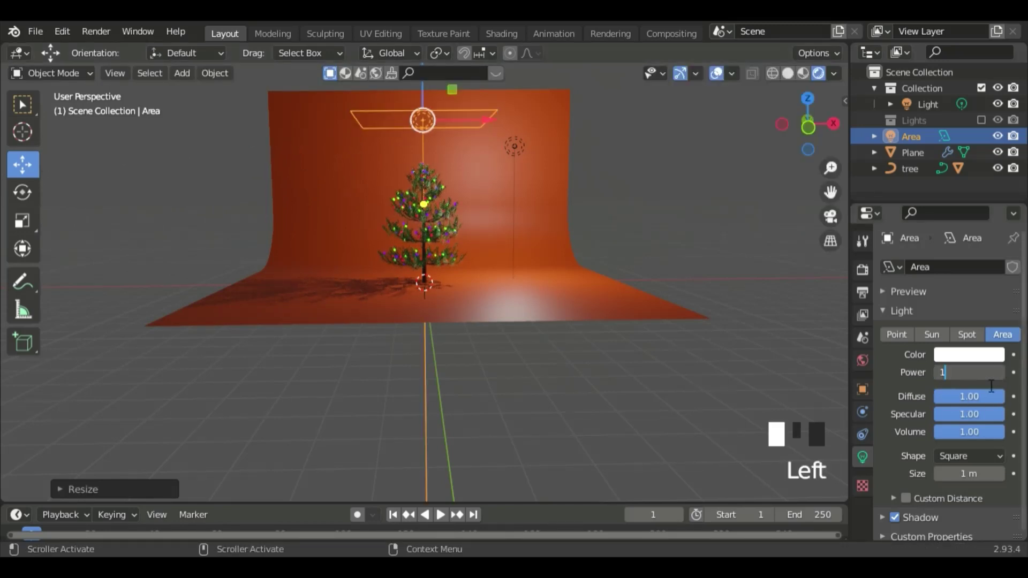
text(100)
key(Return)
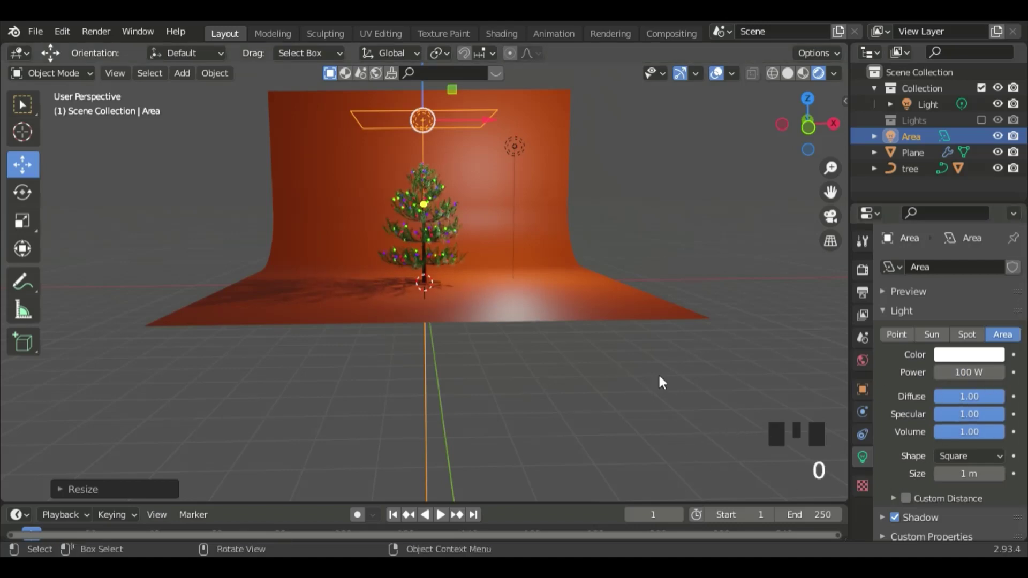
middle_drag(615, 381, 567, 404)
- Add a new camera and raise it vertically along Z
key(shift+a)
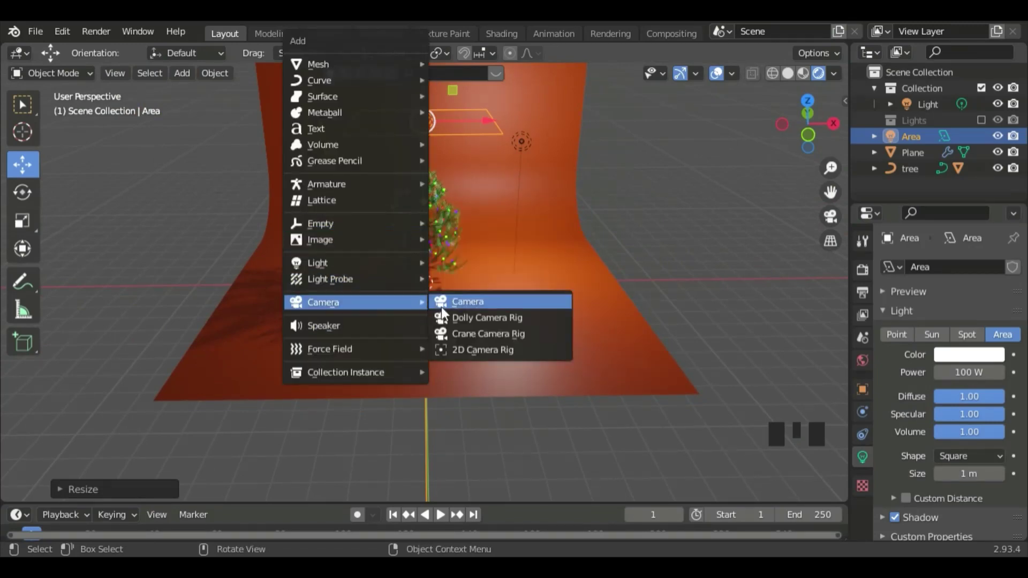
click(445, 306)
middle_drag(326, 309, 445, 321)
scroll(395, 349, down, 3)
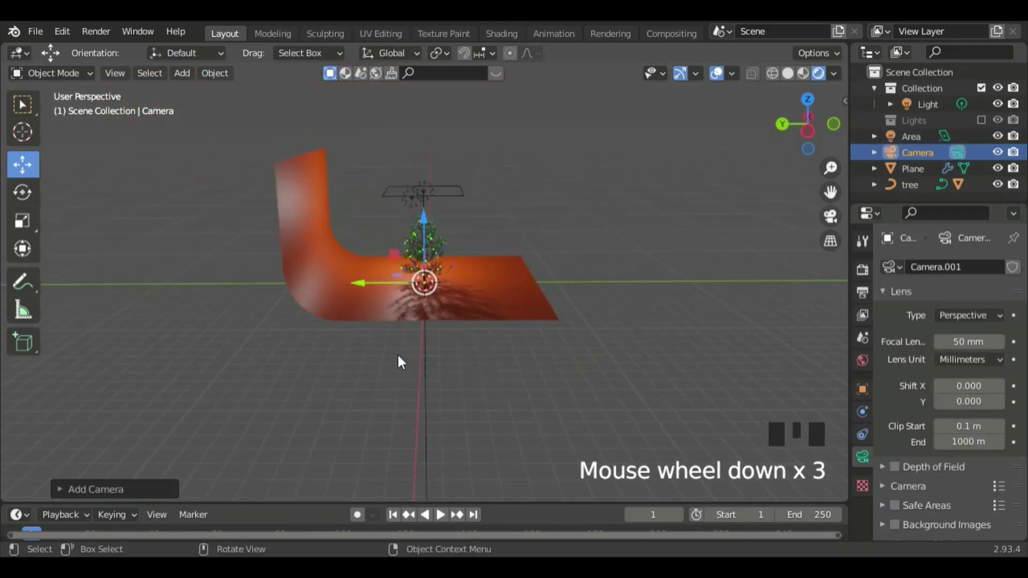
key(g)
key(z)
click(414, 187)
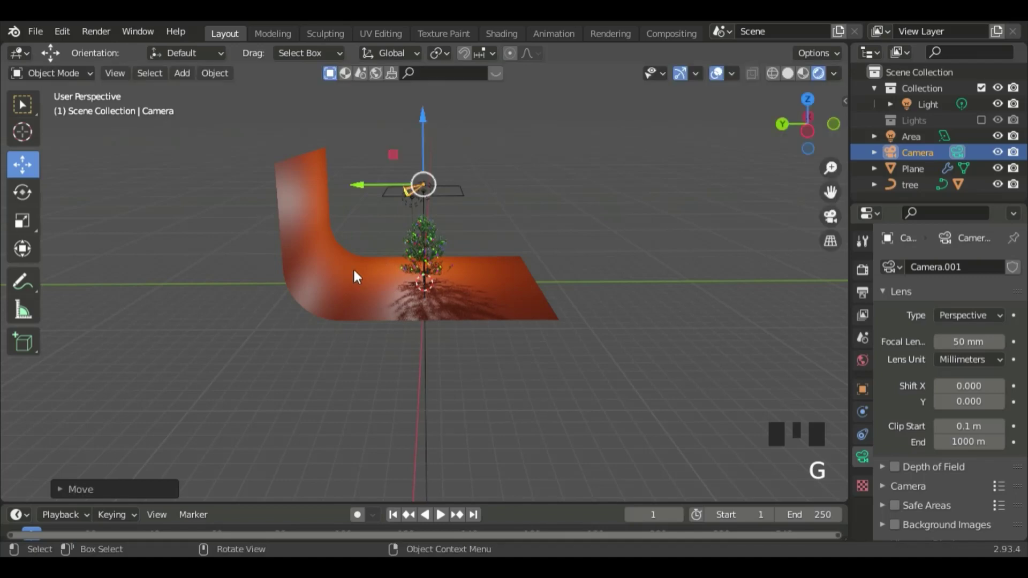
middle_drag(320, 271, 245, 264)
- Move the camera to the left of the tree, in front of the backdrop
key(g)
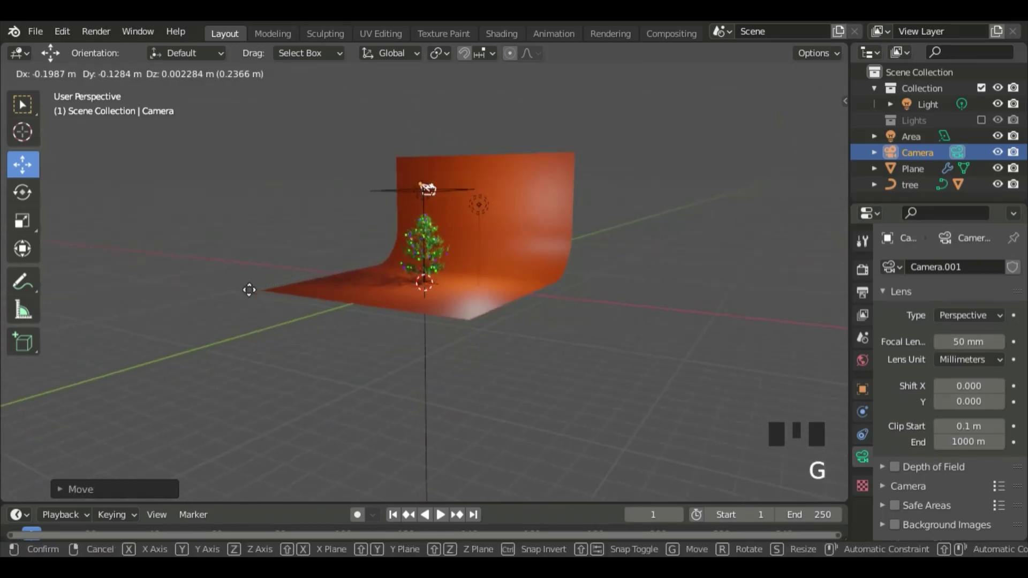
click(203, 339)
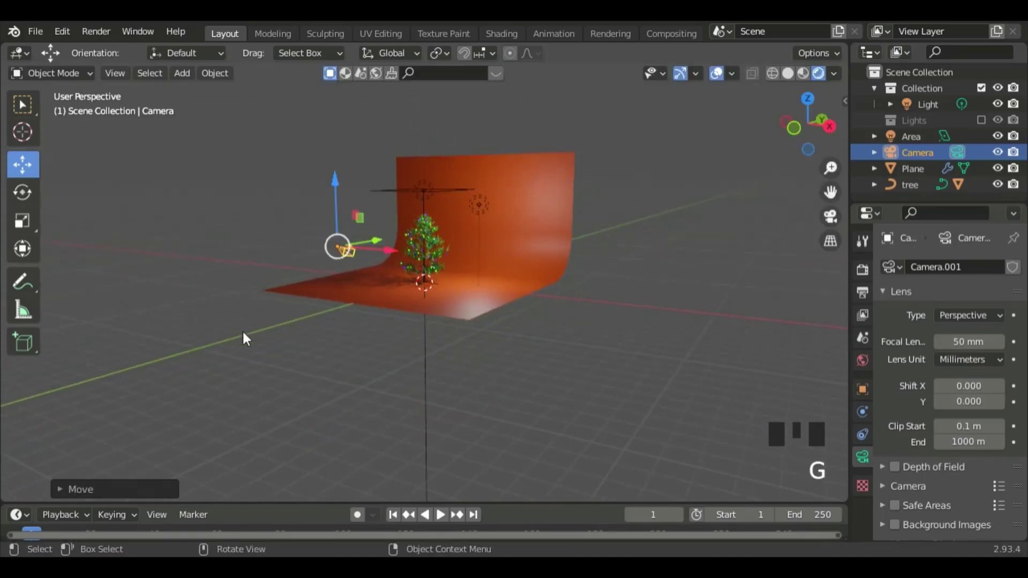
middle_drag(259, 340, 449, 325)
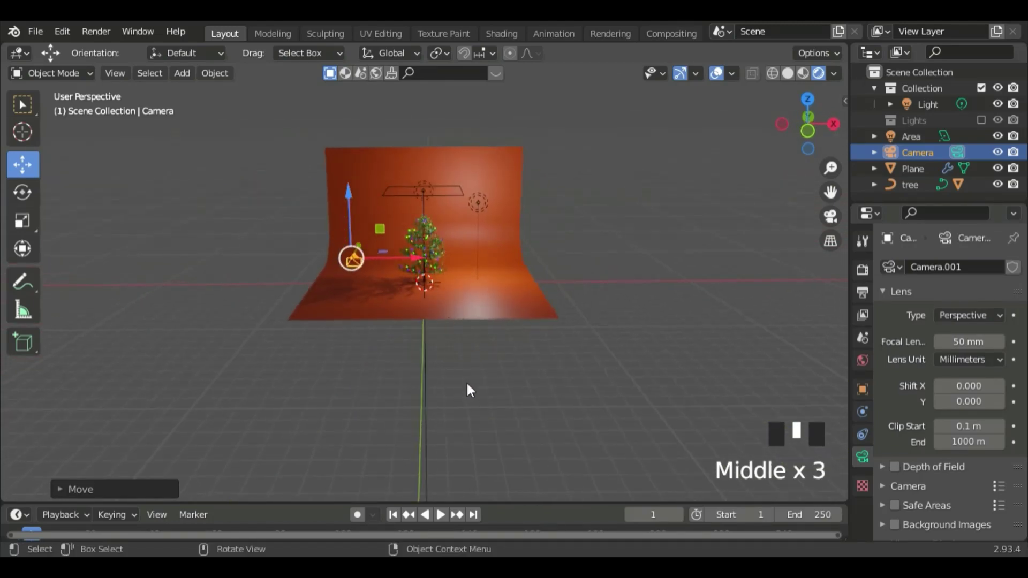
middle_drag(467, 390, 503, 386)
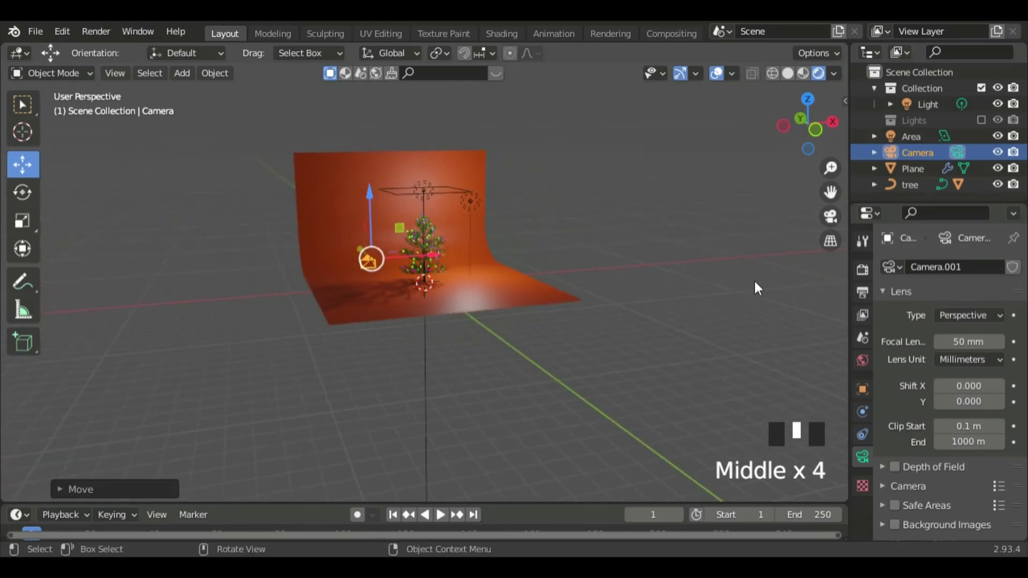
- Enable Camera to View in the sidebar's View tab and look through the camera
key(n)
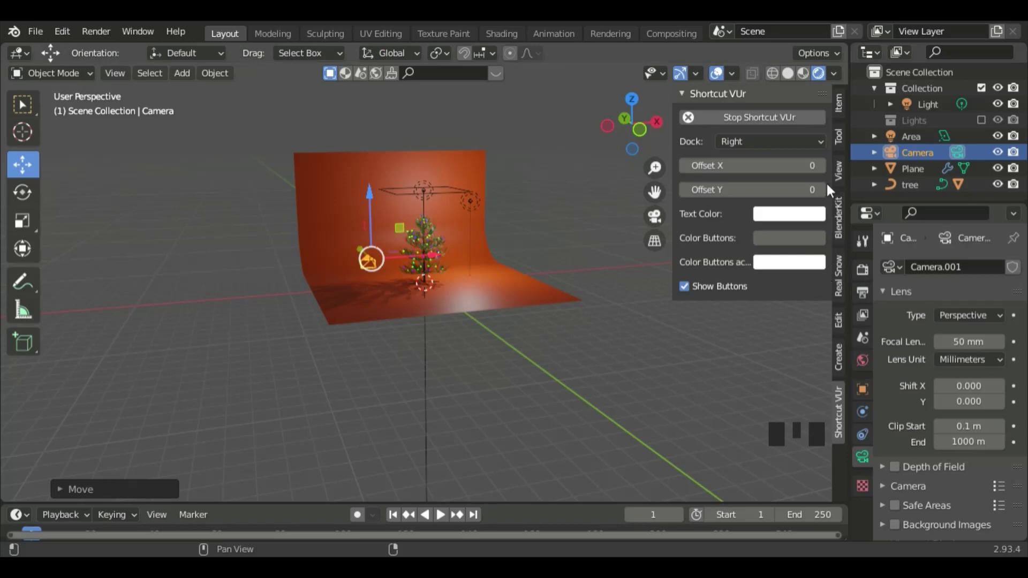
click(841, 172)
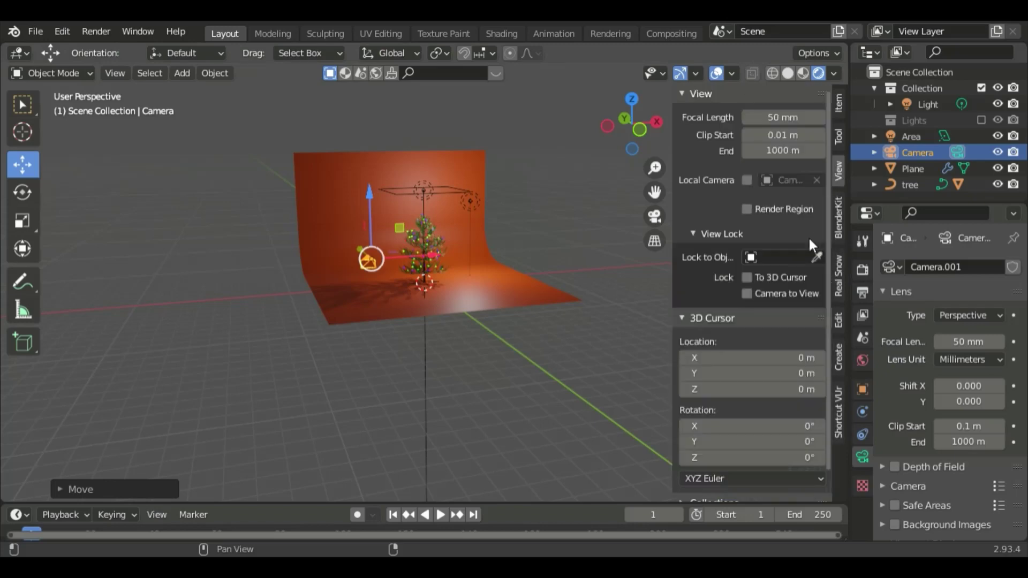
click(759, 291)
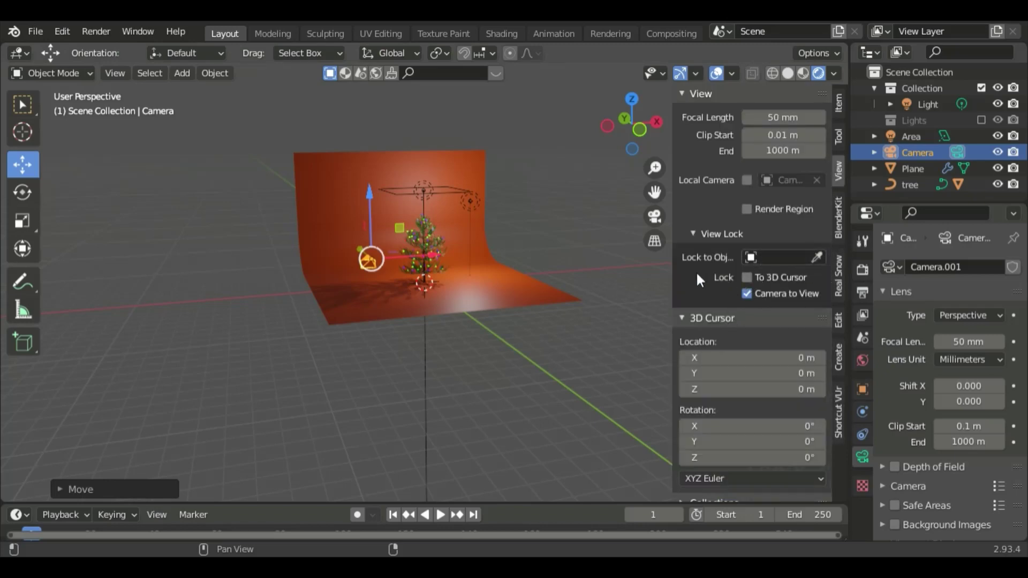
scroll(425, 298, up, 5)
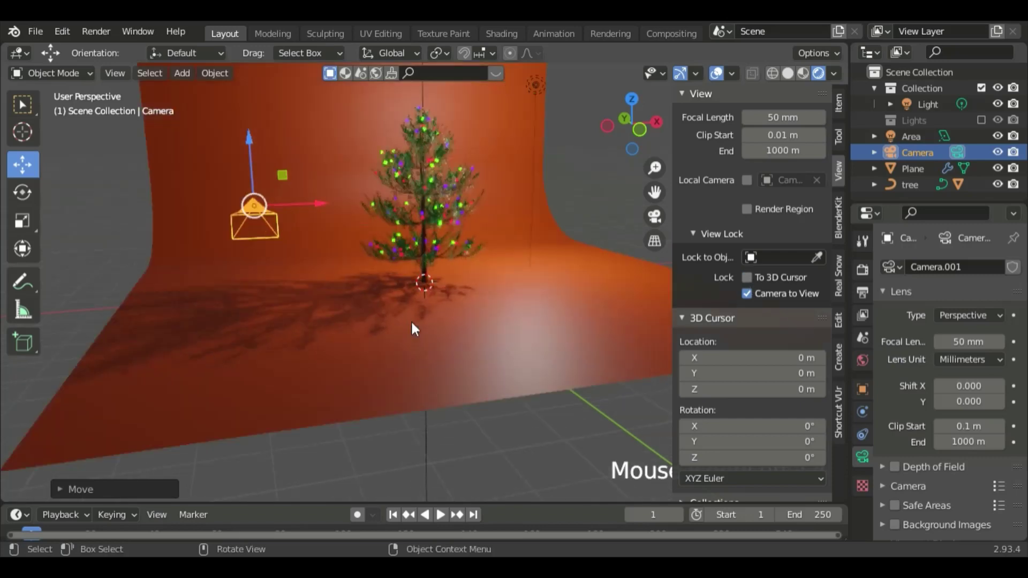
click(654, 217)
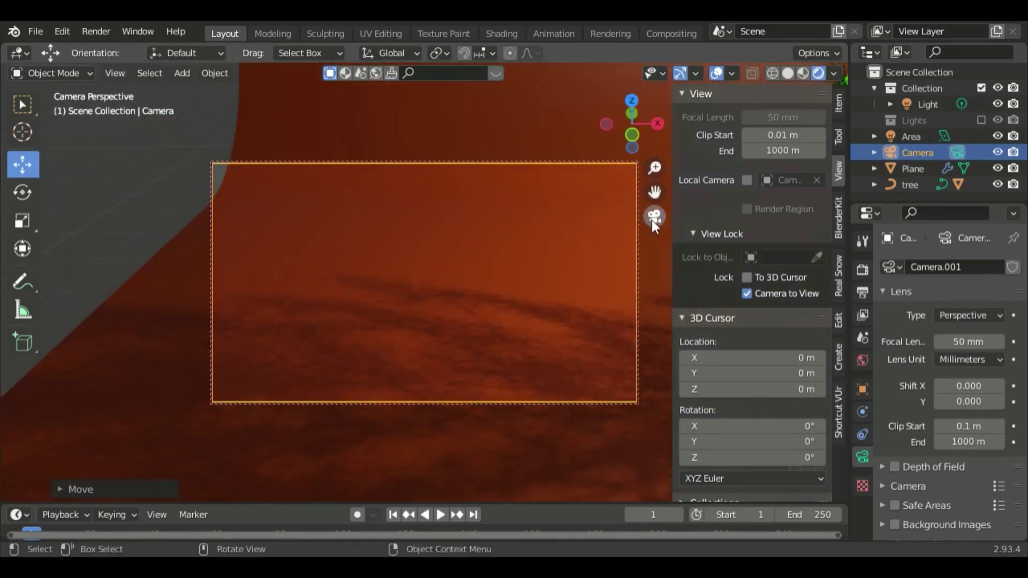
- Orbit, raise and pan the camera view so the tree sits centred in frame
middle_drag(408, 329, 441, 275)
scroll(556, 284, down, 5)
key(g)
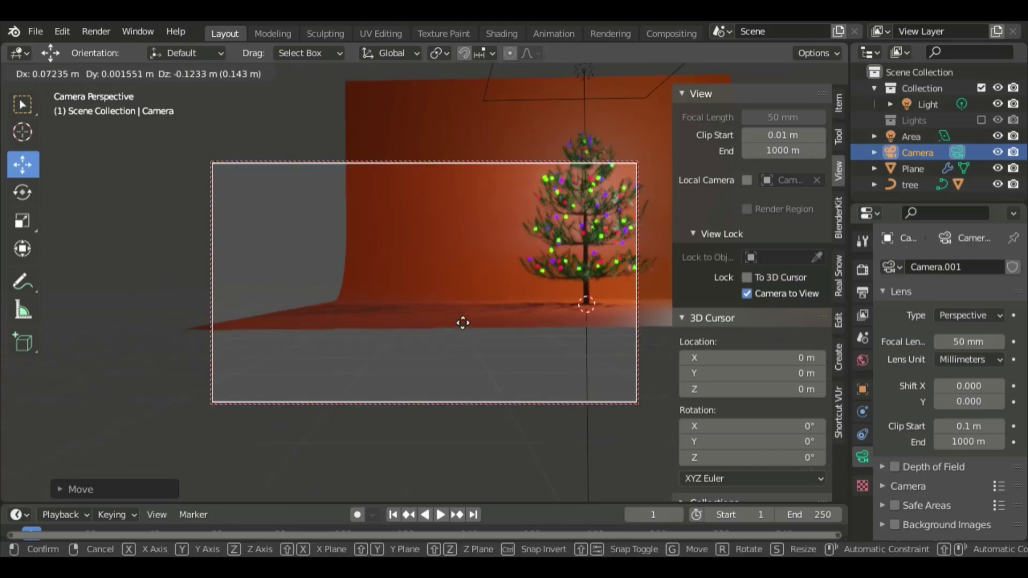
key(z)
click(621, 115)
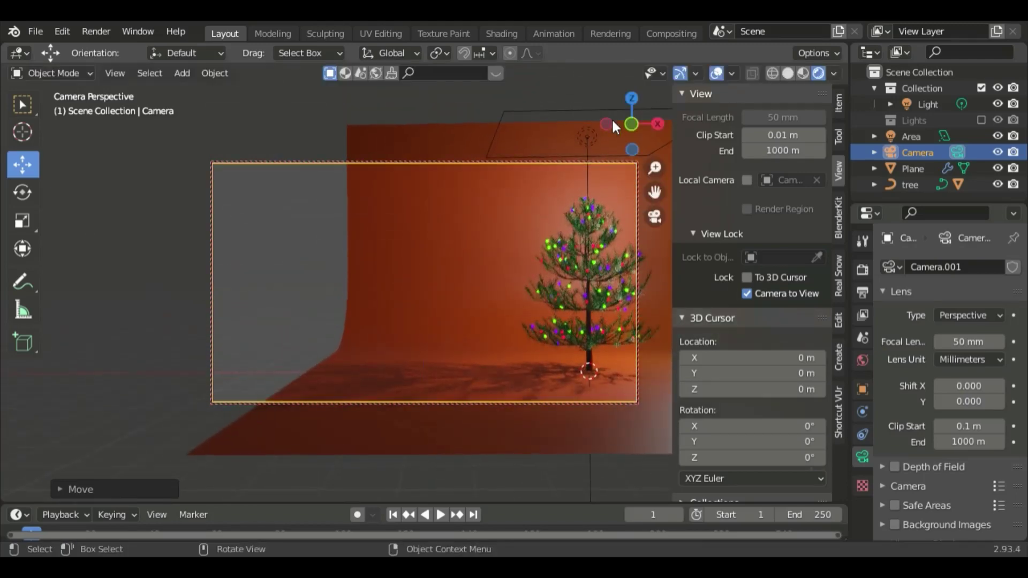
drag(654, 192, 516, 205)
- Scale the orange backdrop plane wider along X so it fills the camera frame behind the pine
click(95, 419)
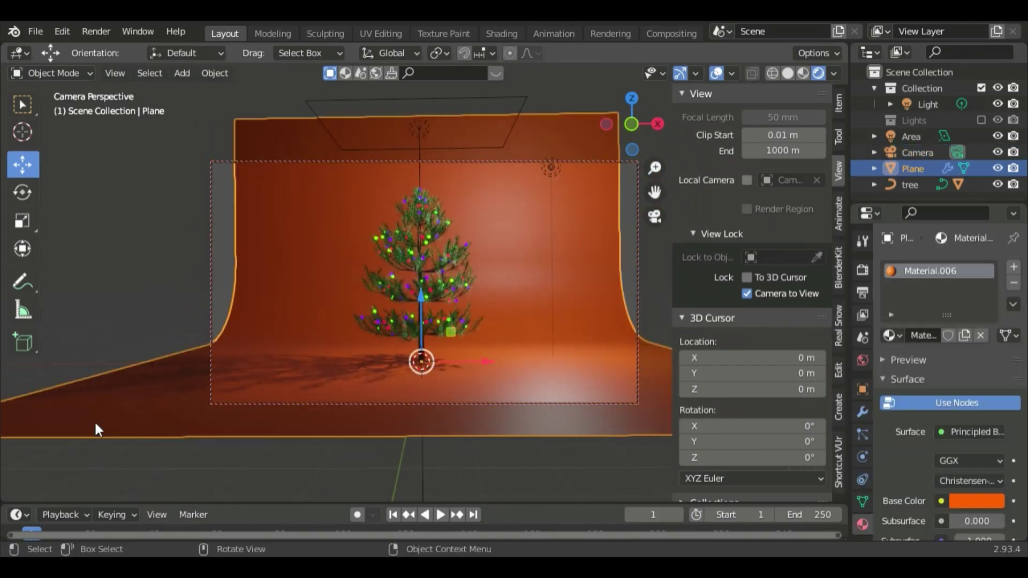
key(s)
key(x)
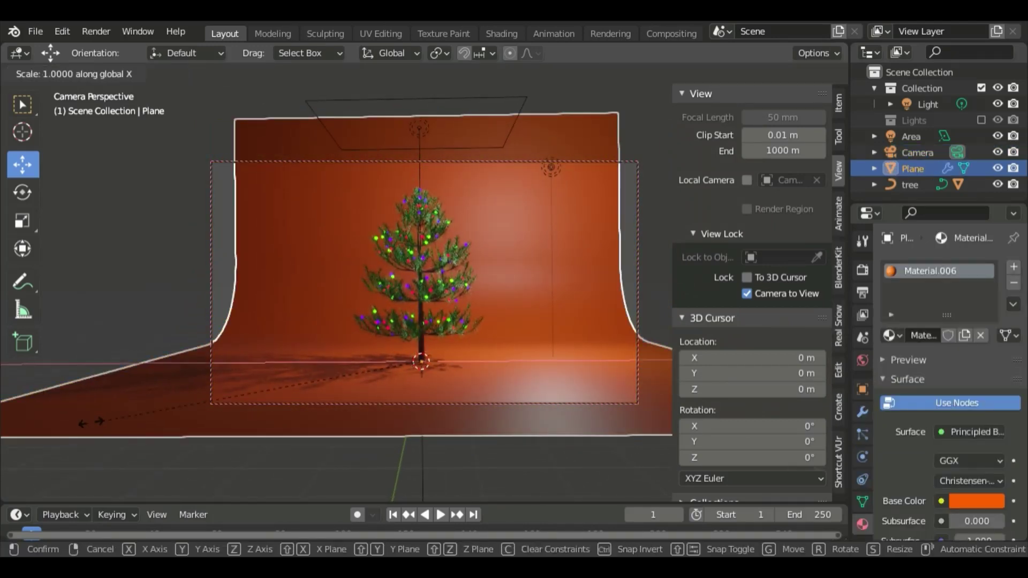
click(58, 423)
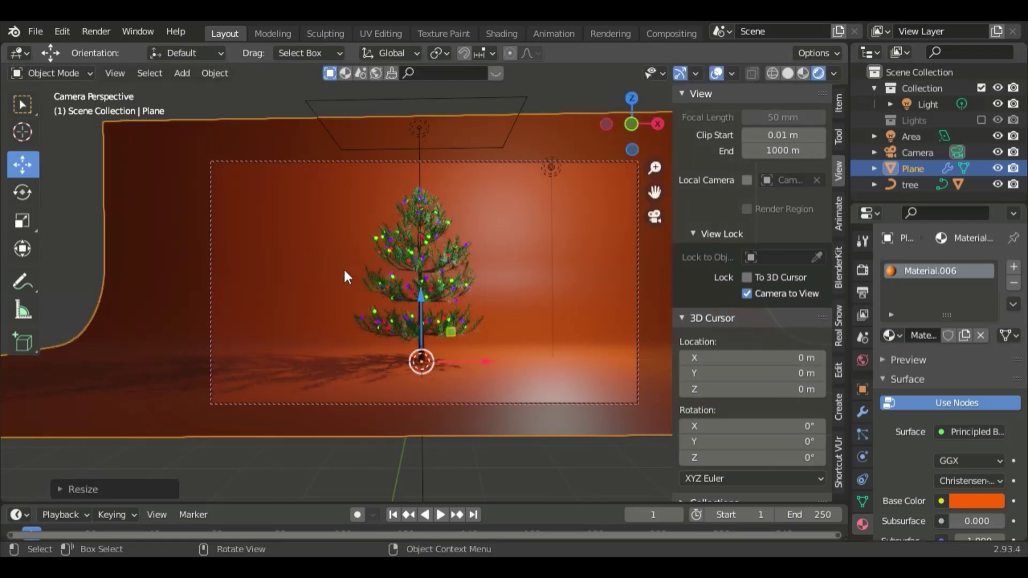